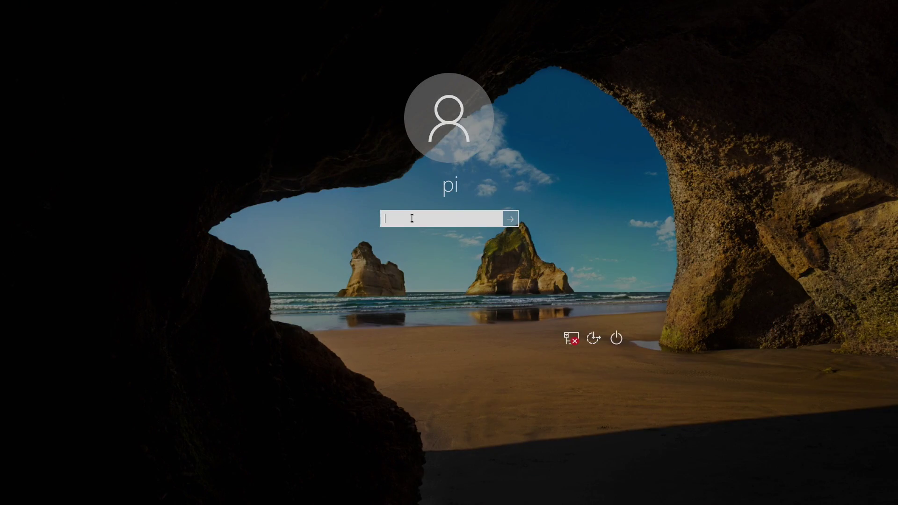
Sign in to the desktop by entering the account password.
type("raspberry")
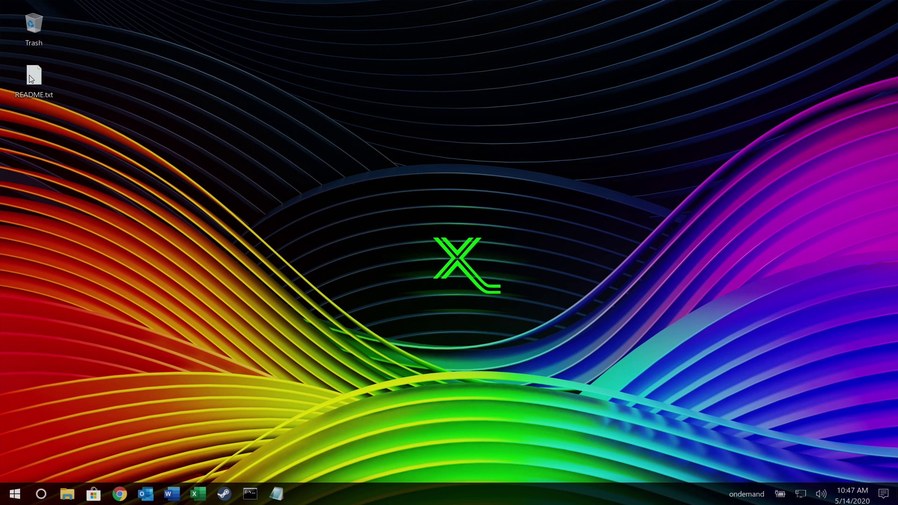
double_click(34, 78)
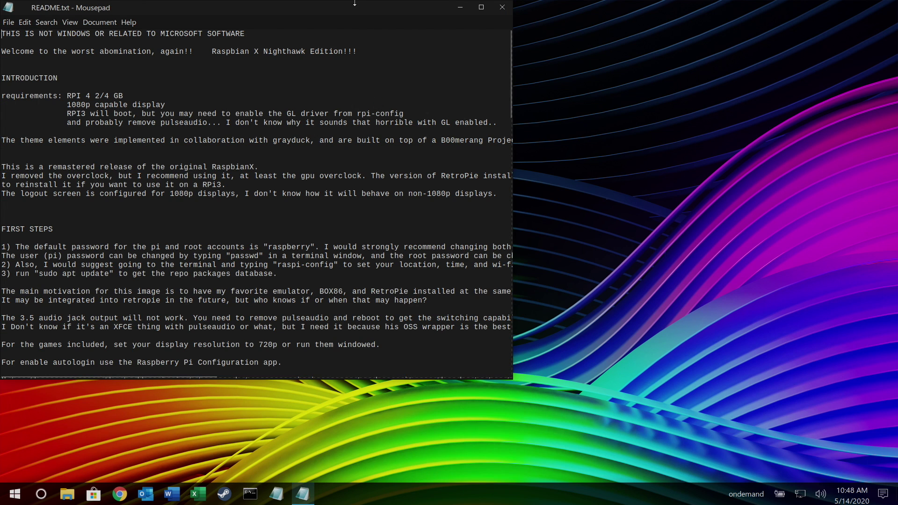
scroll(490, 187, "down", 6)
scroll(490, 190, "down", 20)
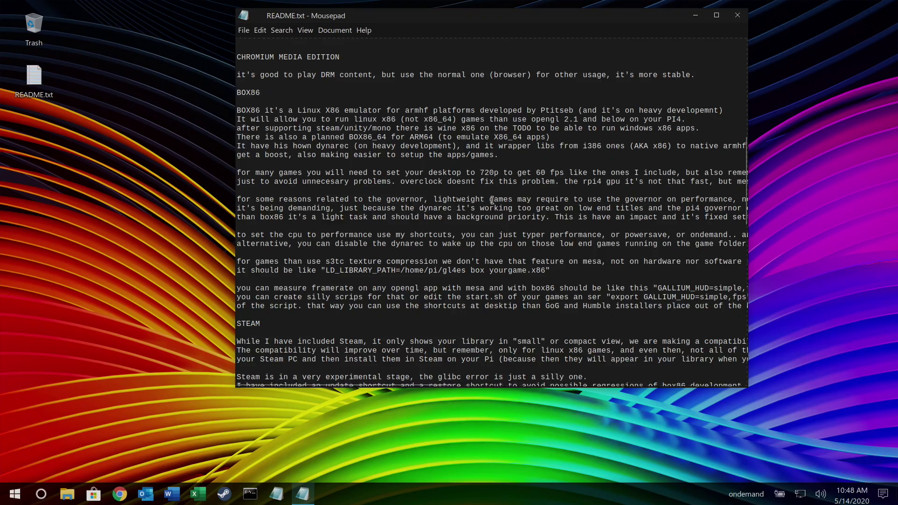
scroll(480, 216, "up", 20)
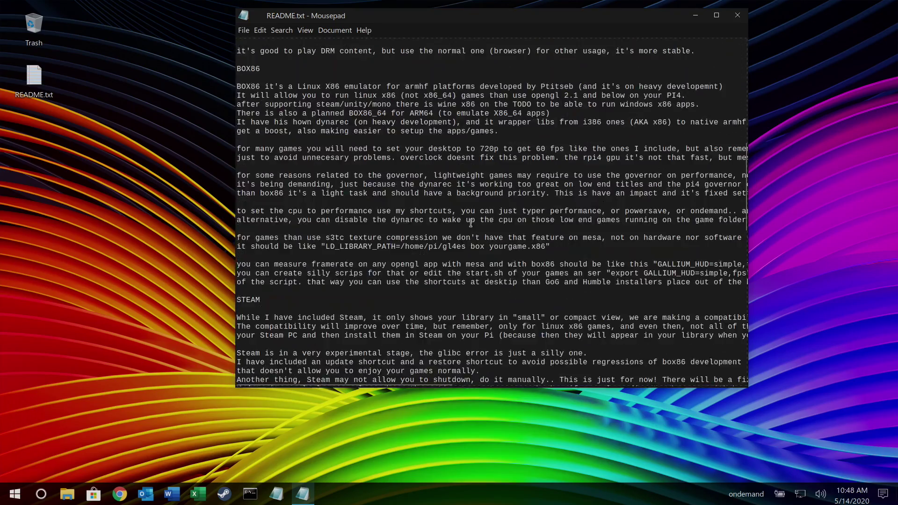
left_click(737, 15)
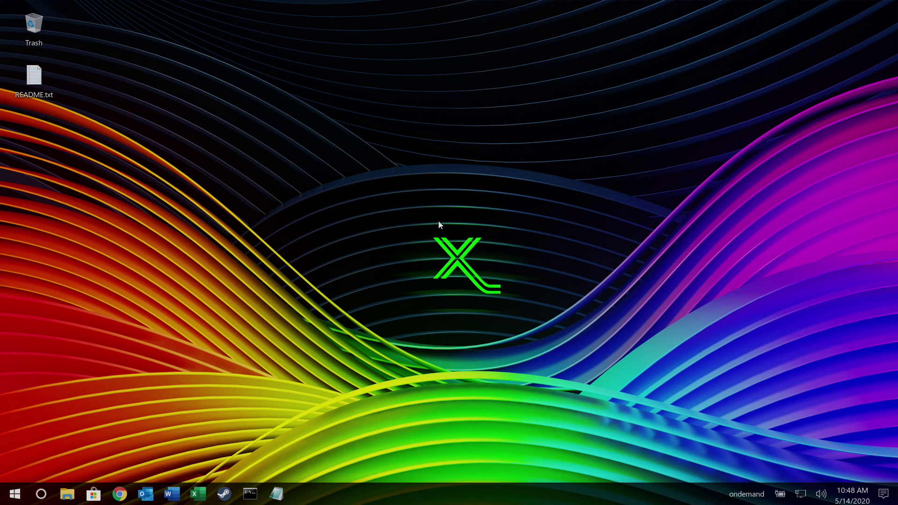
left_click_drag(430, 212, 579, 348)
left_click(748, 495)
left_click(566, 157)
Search the menu for 'per', switch the CPU to Performance, and close CPU Information.
left_click(15, 494)
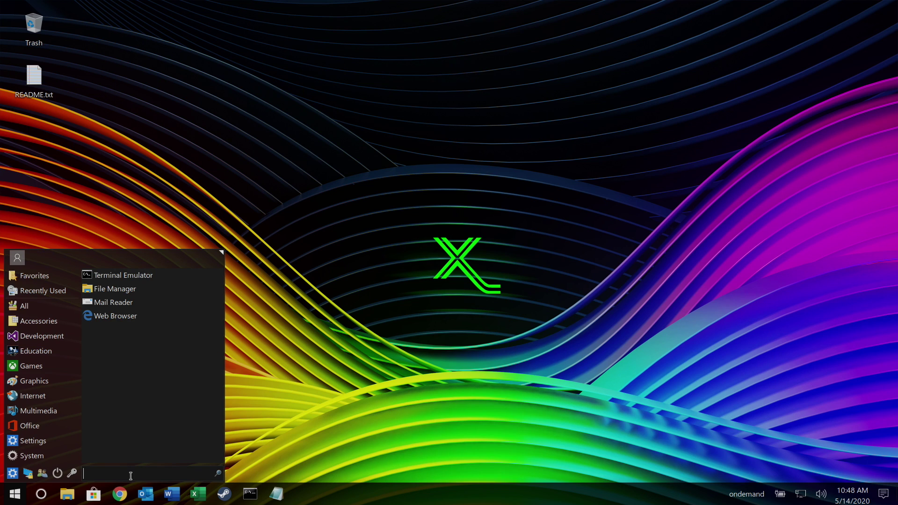
type("per")
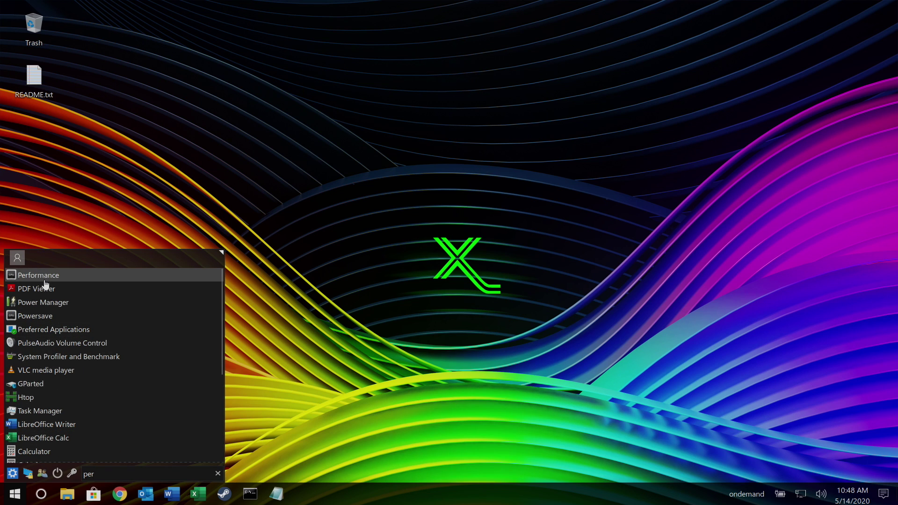
left_click(44, 277)
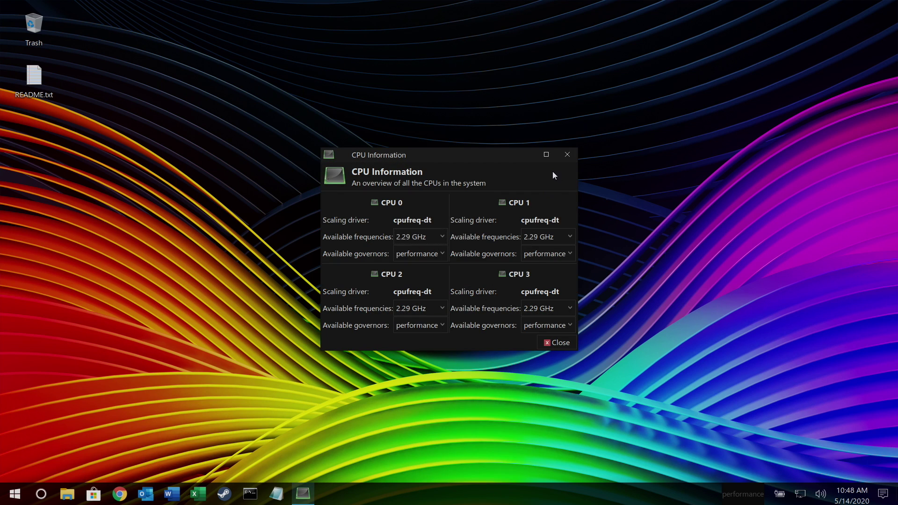
left_click(563, 161)
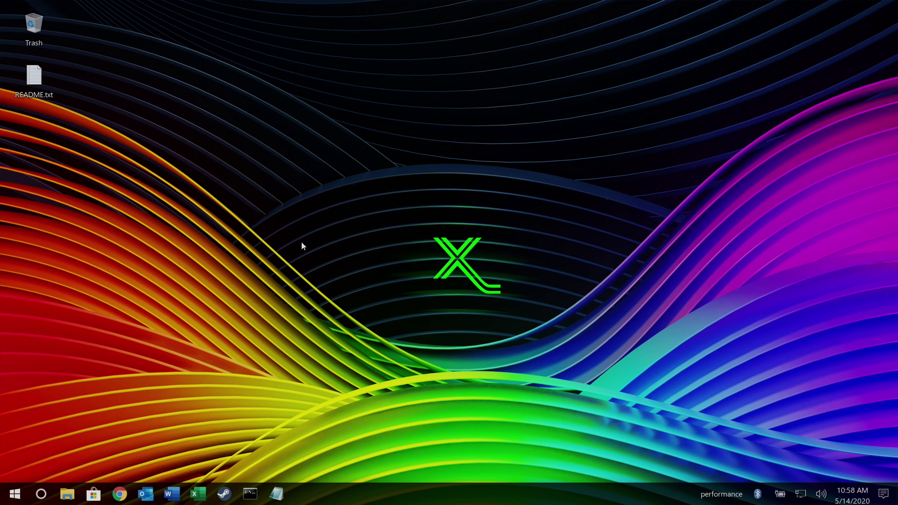
left_click(15, 496)
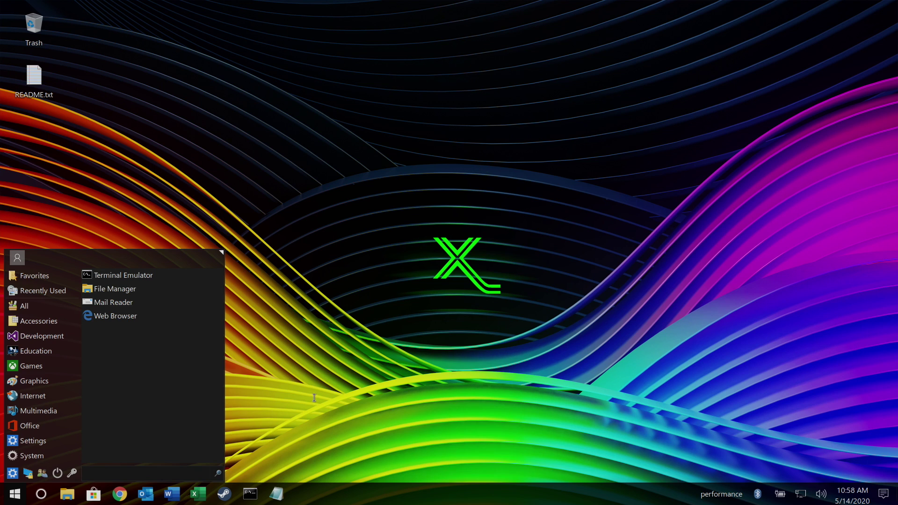
left_click(145, 499)
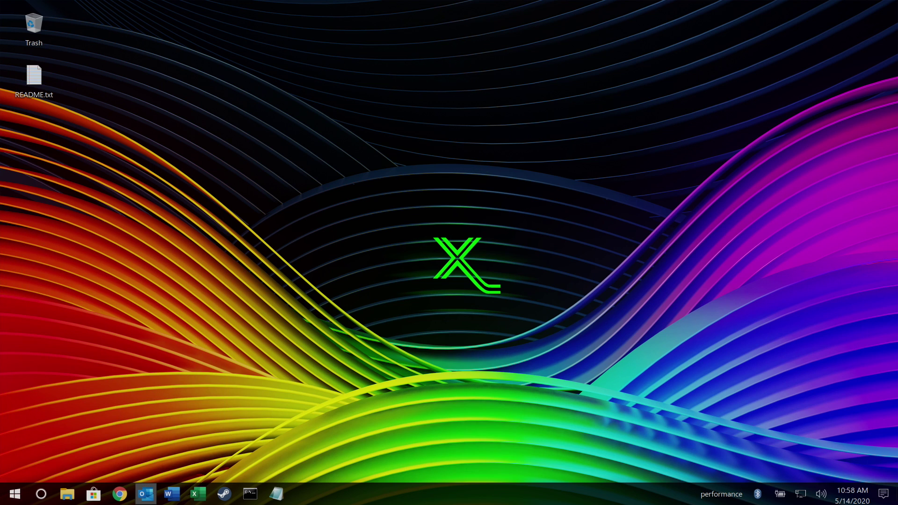
left_click(204, 502)
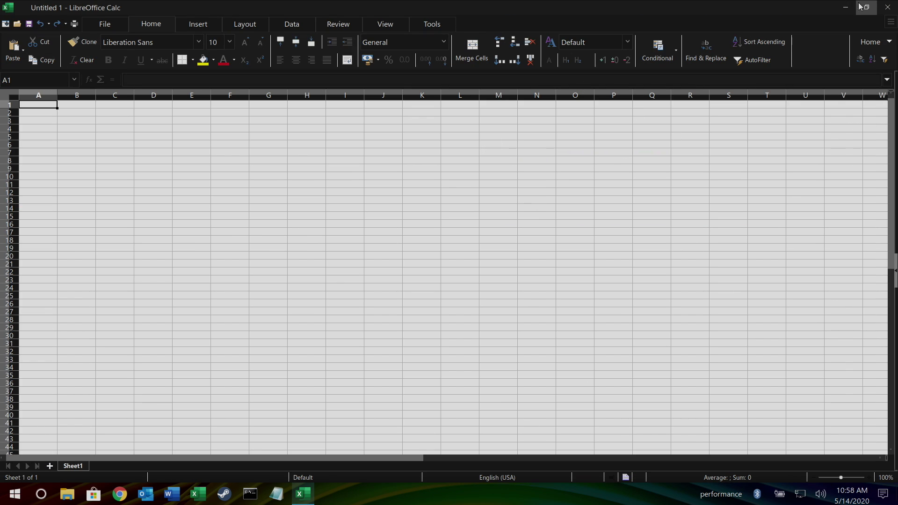
left_click(875, 7)
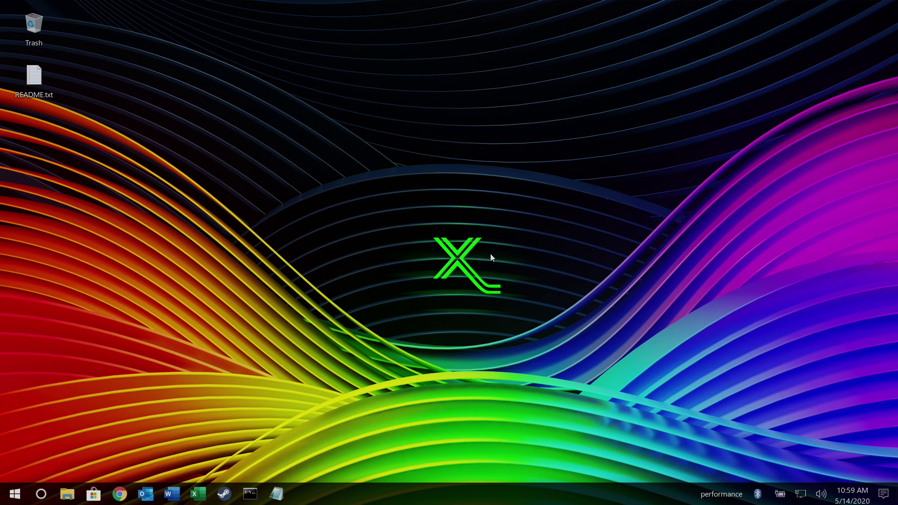
Browse the menu's Recently Used, All and Accessories lists down to My Android.
left_click(14, 495)
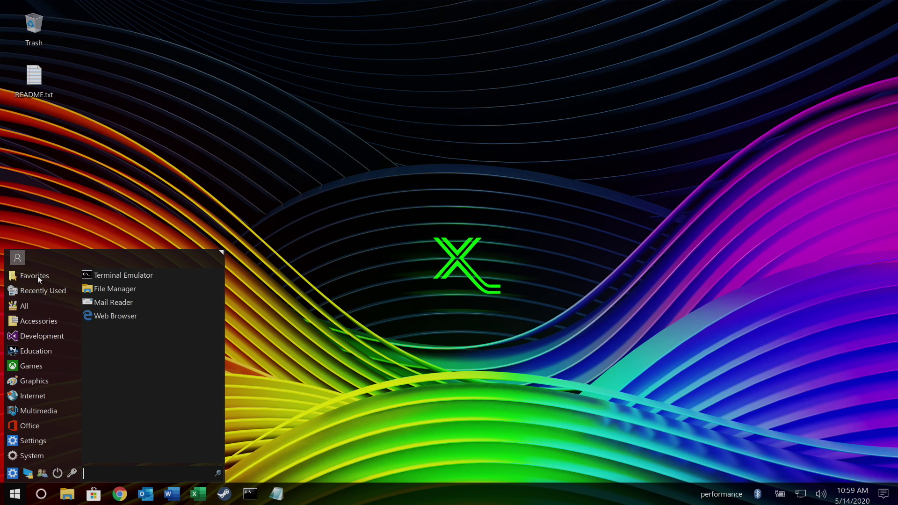
left_click(42, 289)
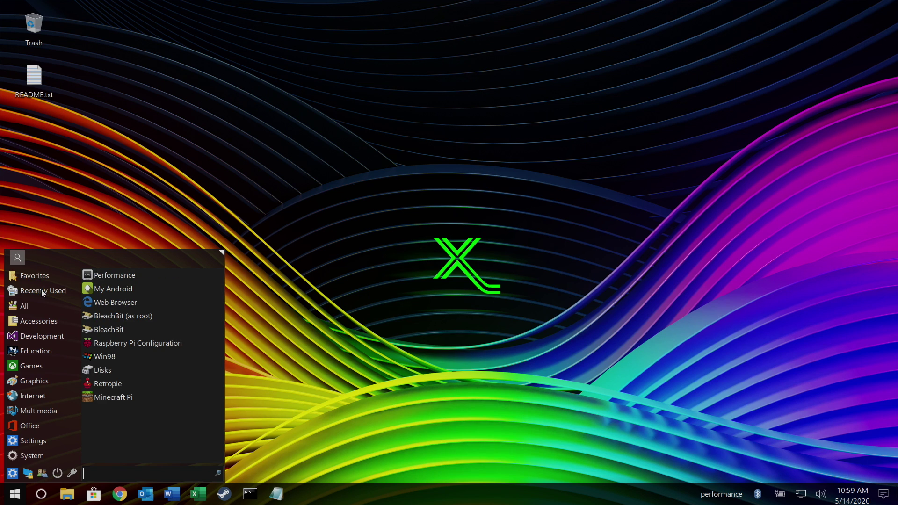
left_click(32, 304)
left_click(41, 320)
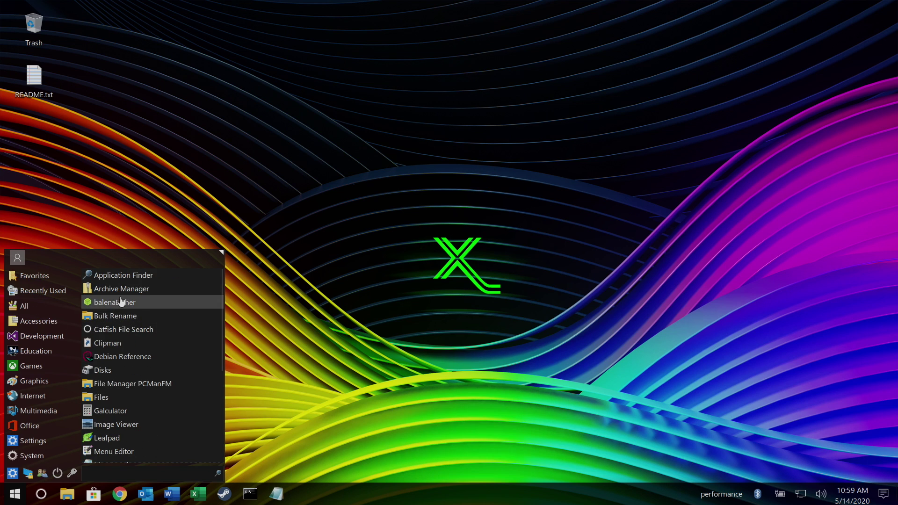
scroll(121, 421, "down", 3)
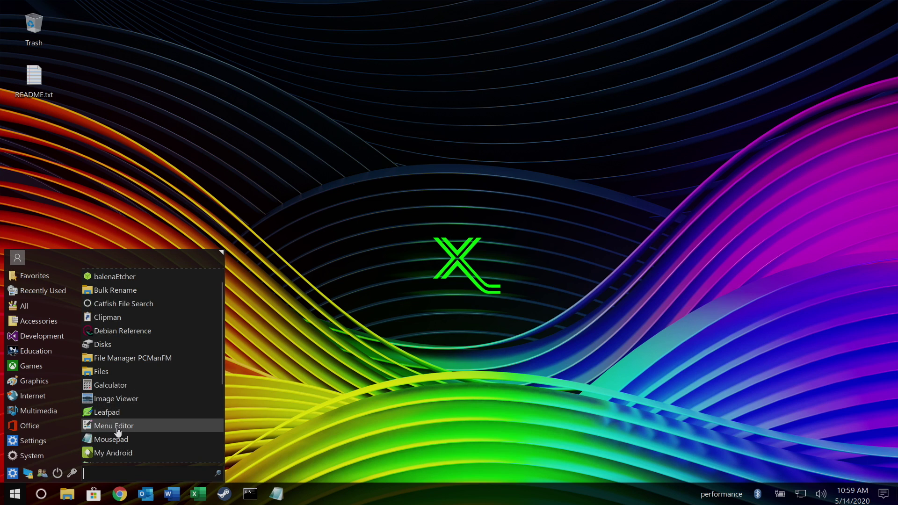
scroll(119, 433, "down", 4)
scroll(119, 432, "down", 2)
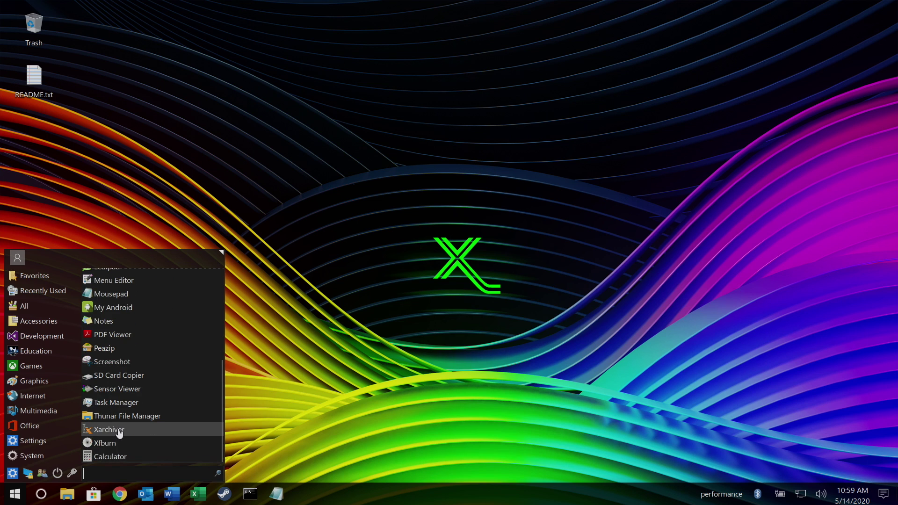
scroll(119, 432, "up", 5)
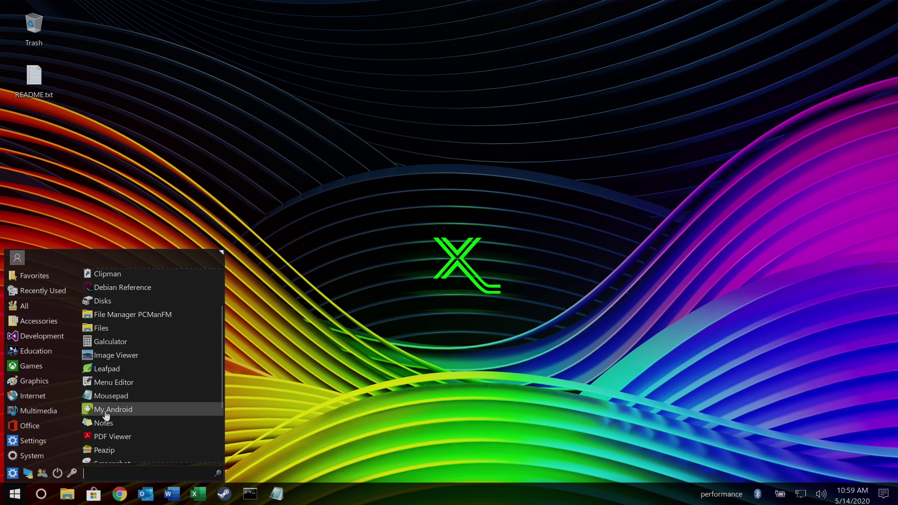
Launch My Android to mirror the Pixel 4 XL and place its window on the right.
left_click(107, 410)
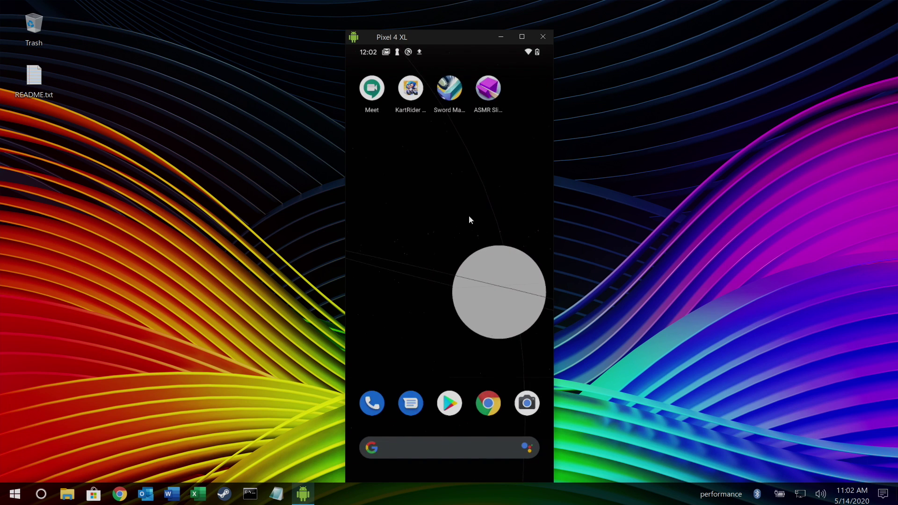
left_click_drag(374, 171, 461, 124)
key("Escape")
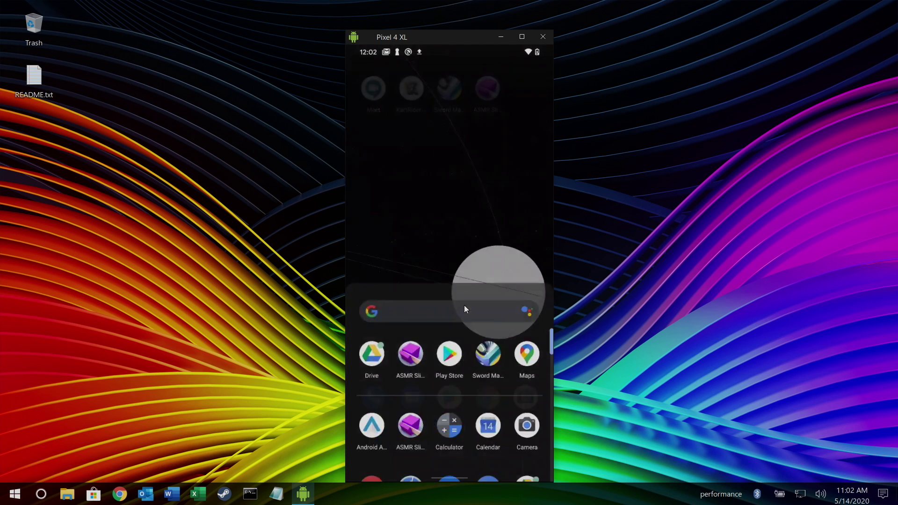
left_click_drag(447, 45, 718, 45)
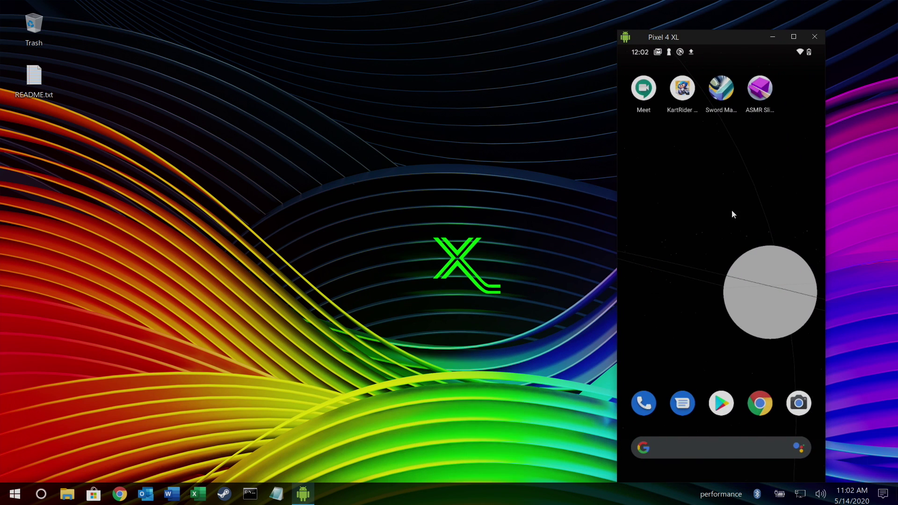
key("ctrl+s")
Reopen Mystery Object, start the next level and slice five pieces off the rainbow cone.
left_click(766, 195)
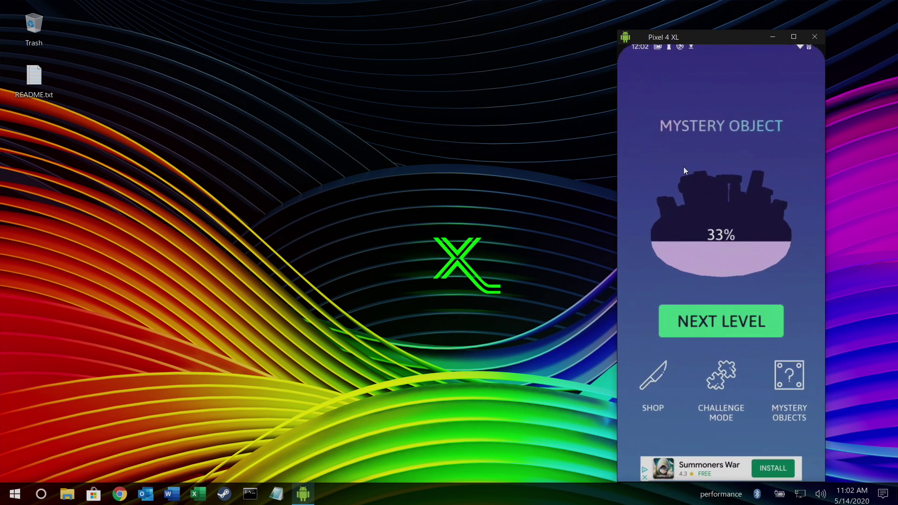
left_click(721, 319)
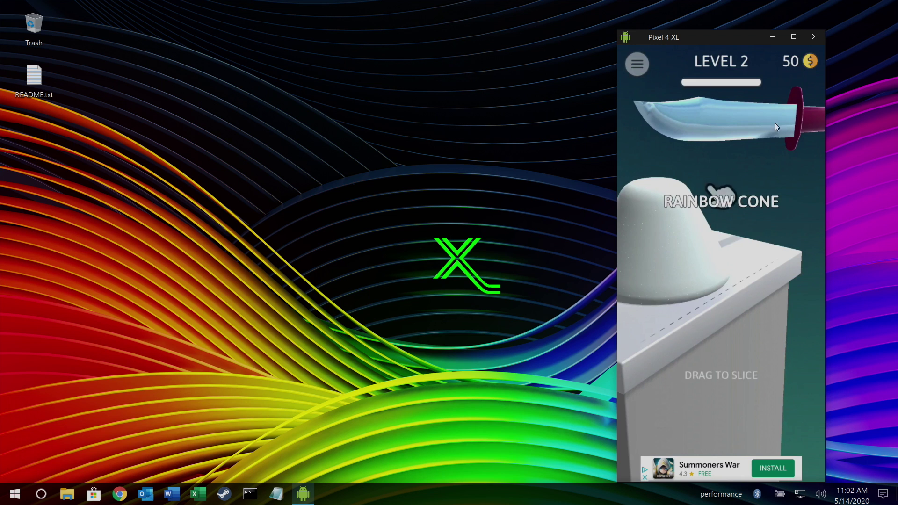
left_click_drag(717, 218, 714, 328)
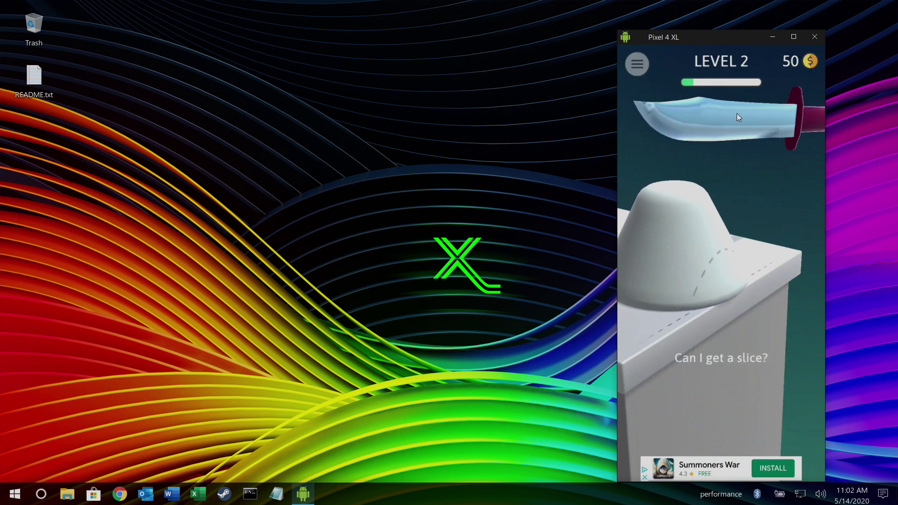
left_click_drag(737, 113, 738, 374)
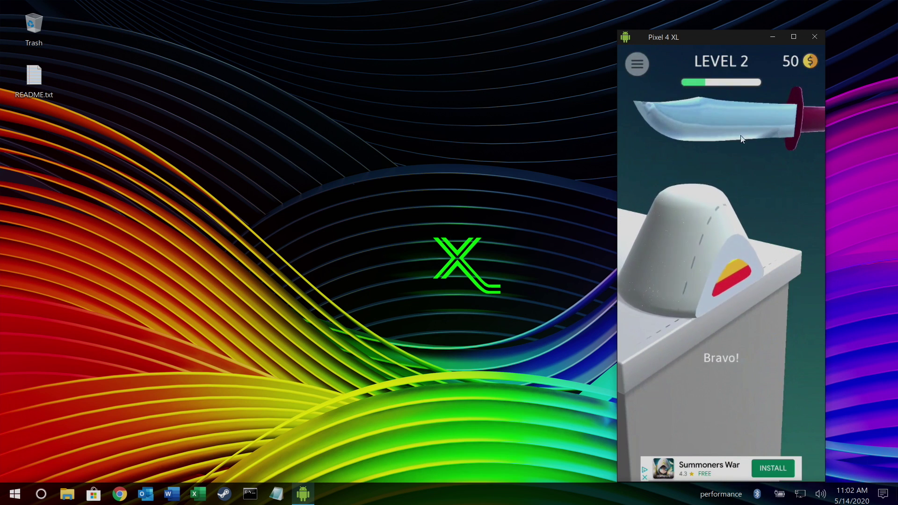
left_click_drag(778, 182, 732, 445)
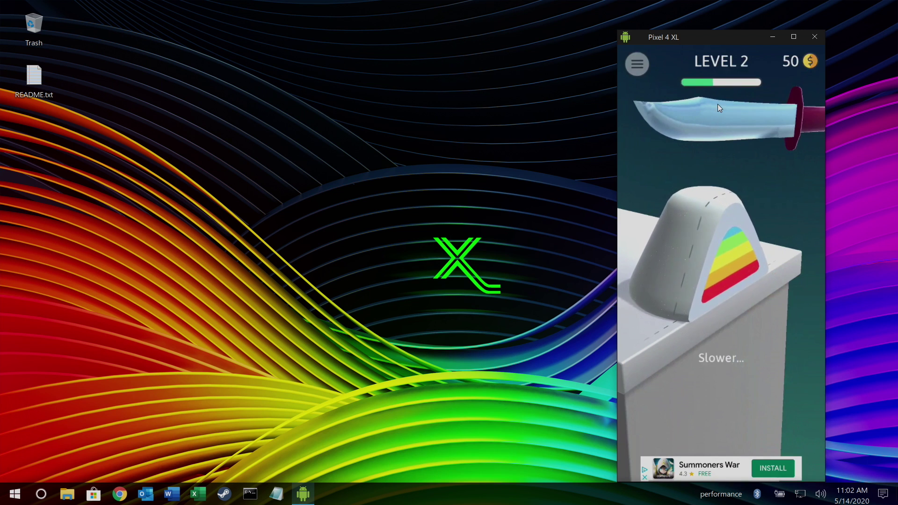
left_click_drag(717, 103, 727, 421)
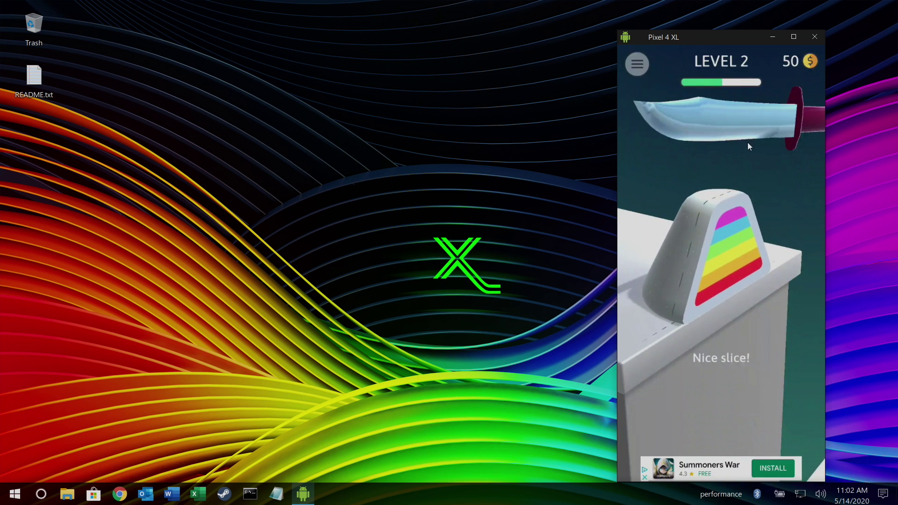
left_click_drag(724, 131, 729, 421)
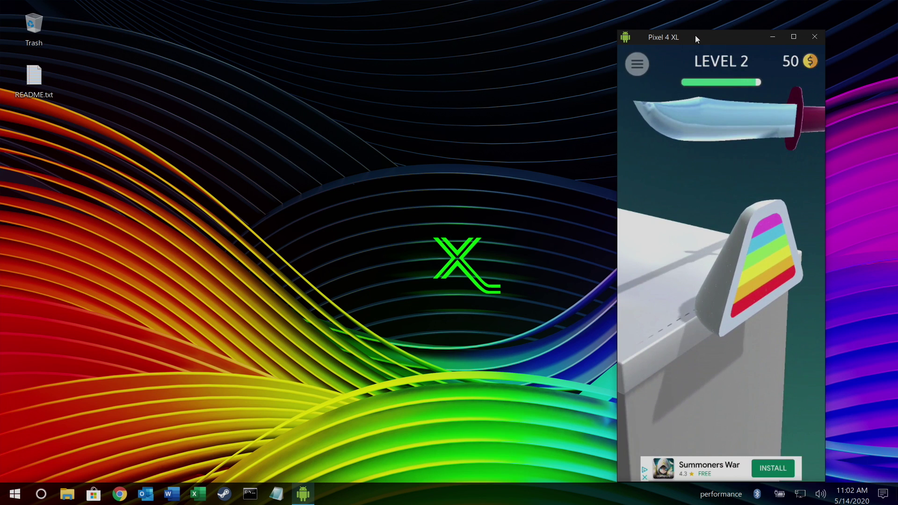
Exit the game to the phone's home screen and reposition the mirror window top-right.
left_click_drag(695, 35, 449, 21)
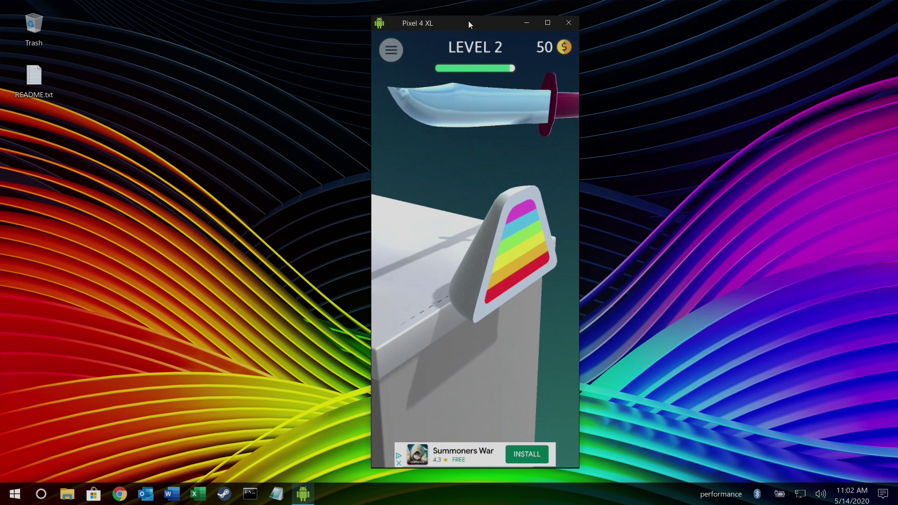
left_click(568, 22)
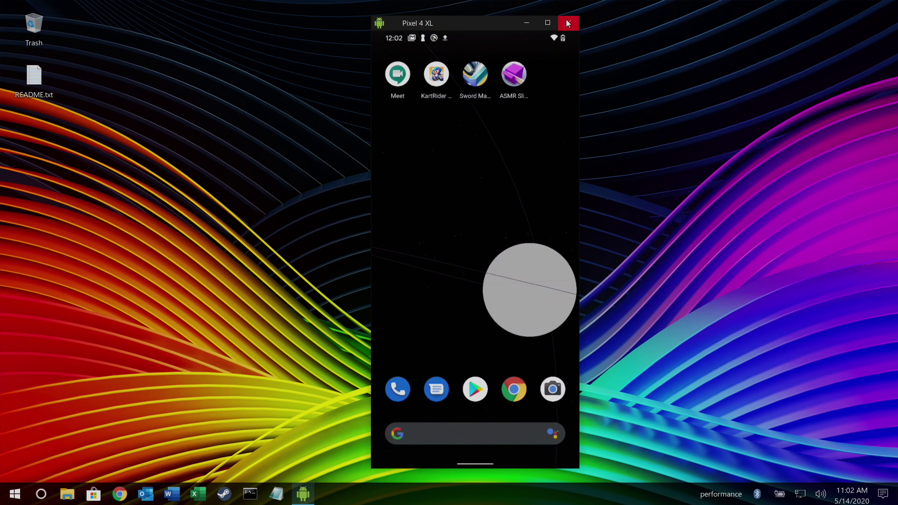
left_click_drag(467, 21, 756, 16)
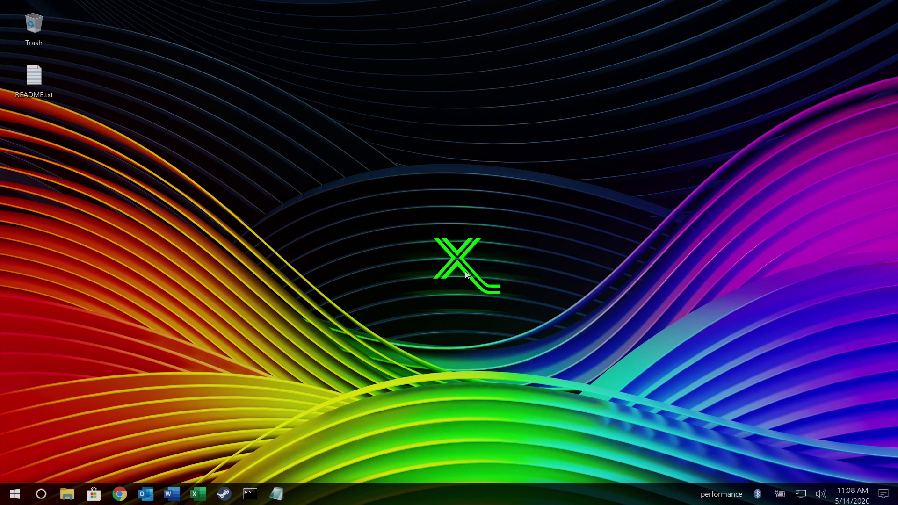
Launch Chromium (Media Edition) from the menu's Internet category.
left_click(15, 494)
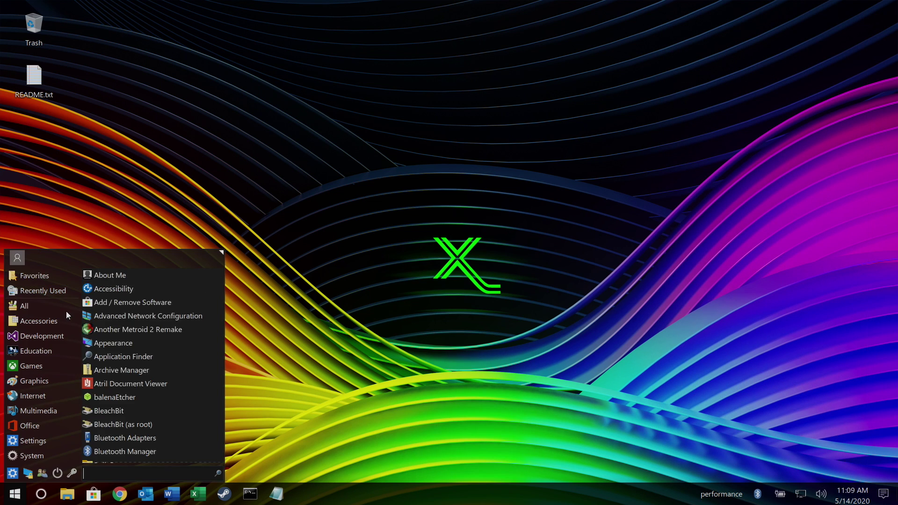
left_click(35, 381)
left_click(43, 394)
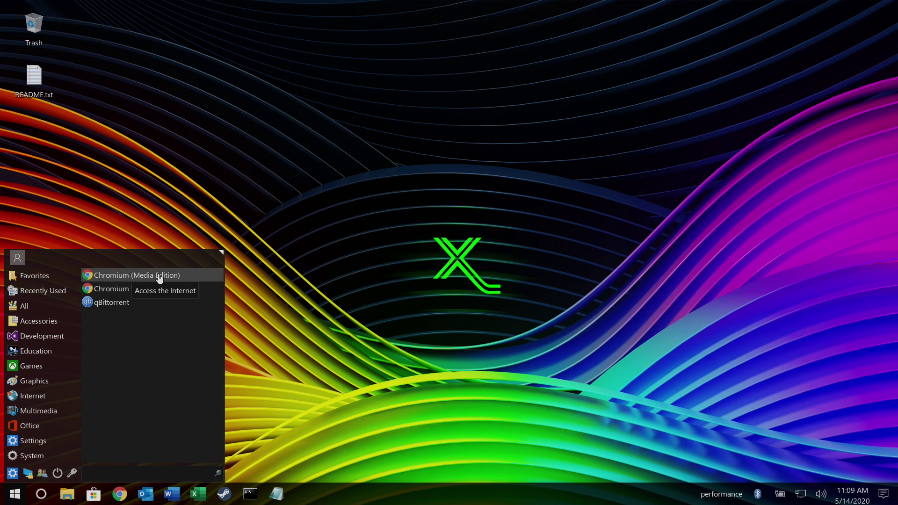
left_click(159, 276)
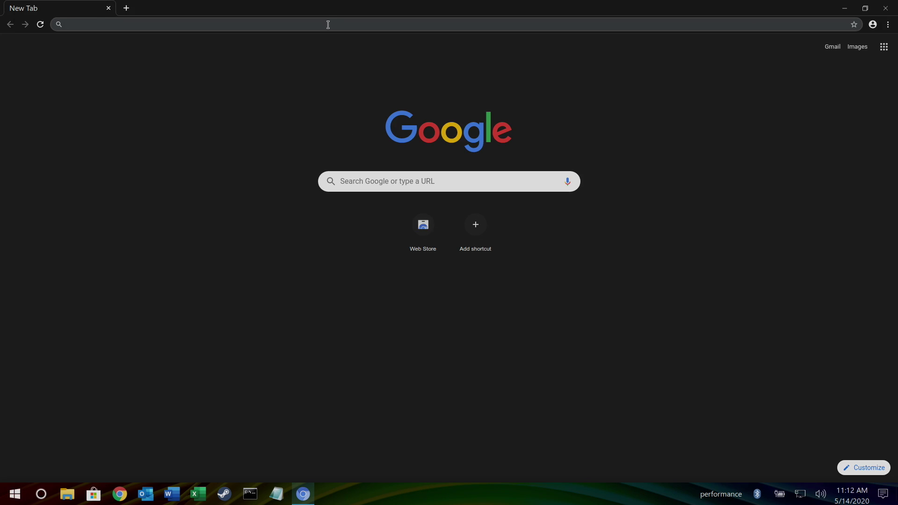
Search 'netflix' in Chromium and resume Have a Good Trip: Adventures in Psychedelics.
left_click(328, 24)
type("netflix")
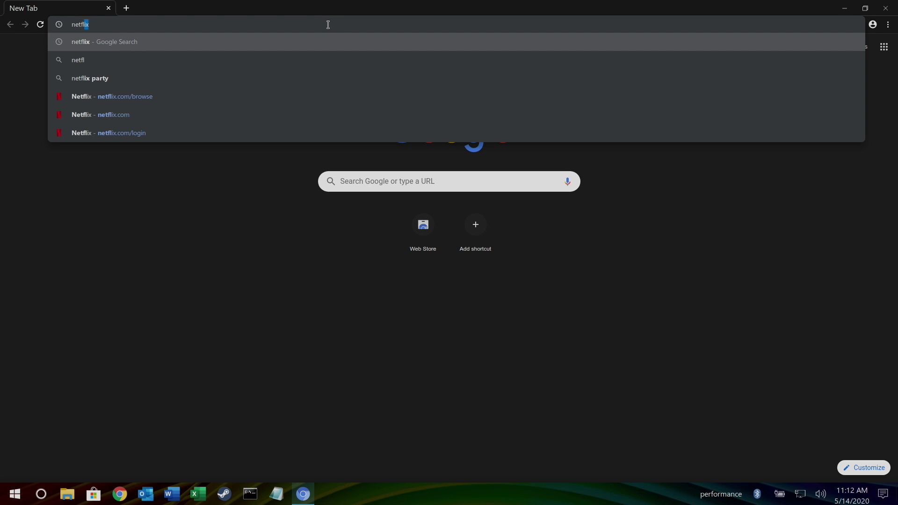
key("Return")
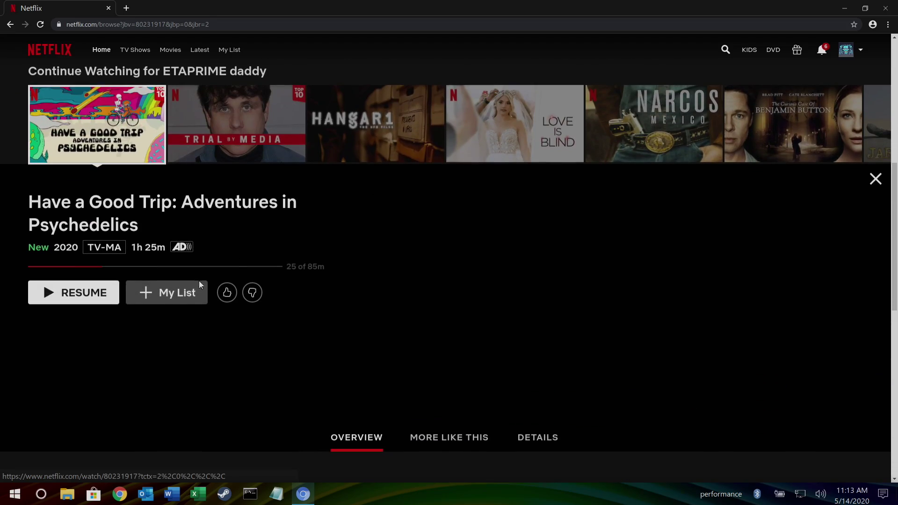
left_click(47, 353)
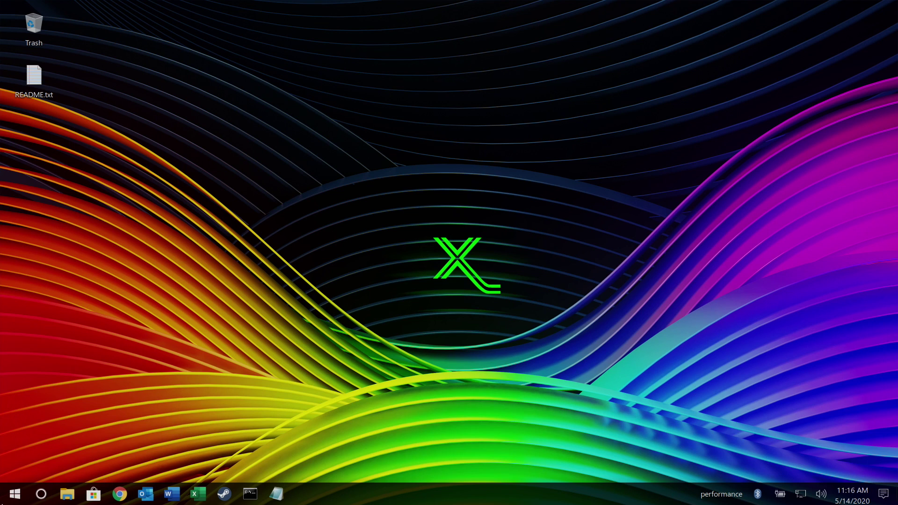
Show the Games category in the application menu, listing Steam, ZSNES, Win98 and DOSBOX.
left_click(12, 497)
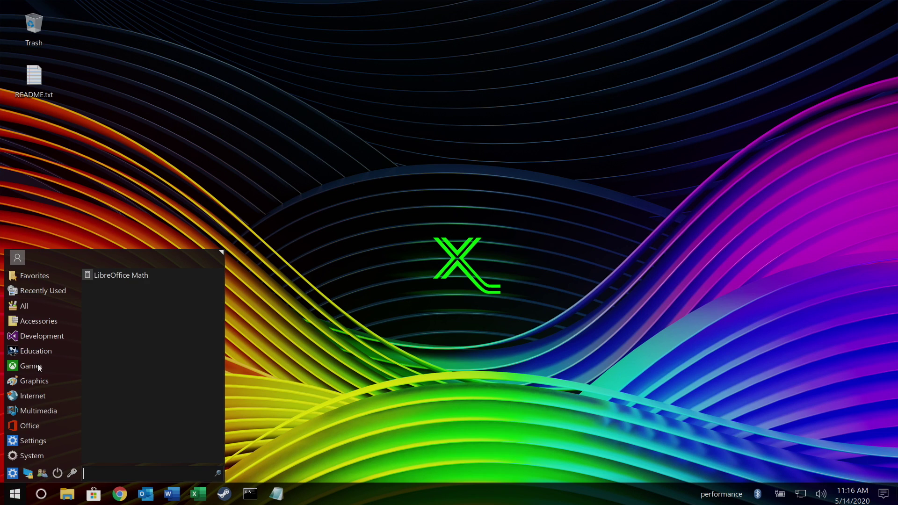
mouse_move(37, 365)
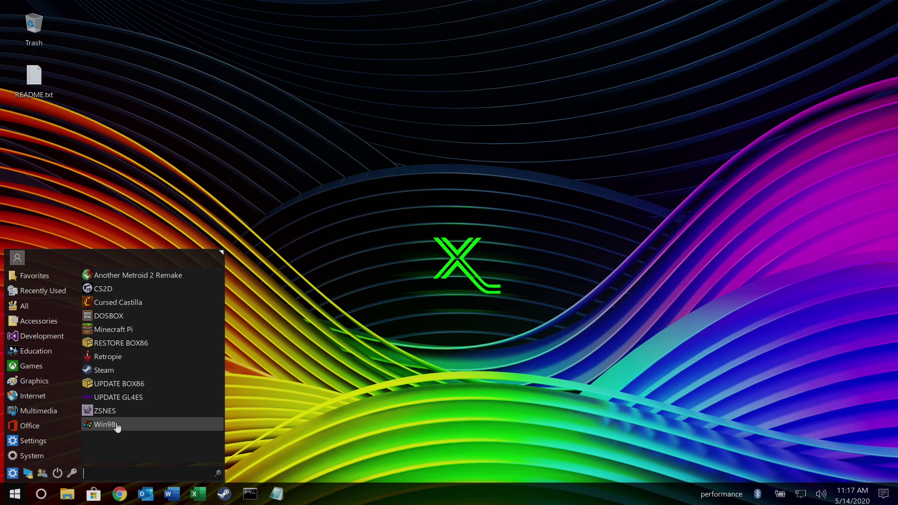
Launch the Win98 virtual machine maximized, then open and dismiss the Windows 98 Start menu.
left_click(105, 424)
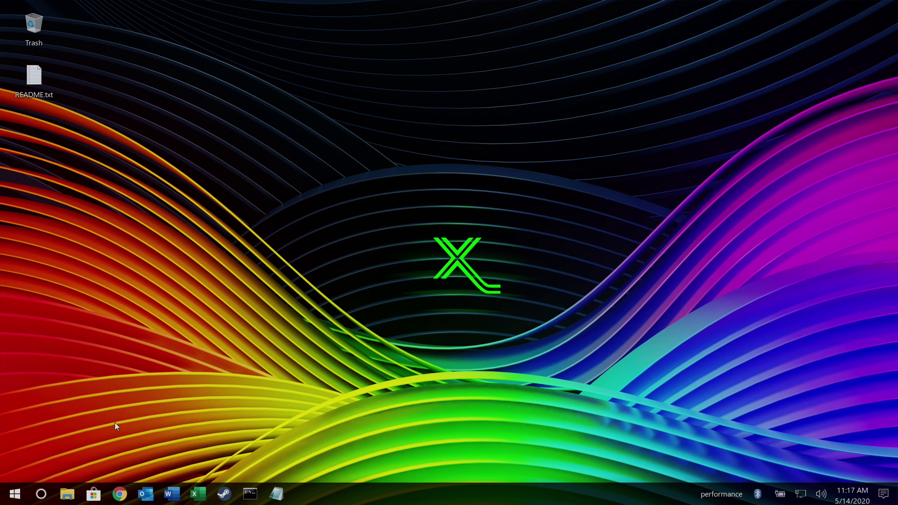
left_click(592, 146)
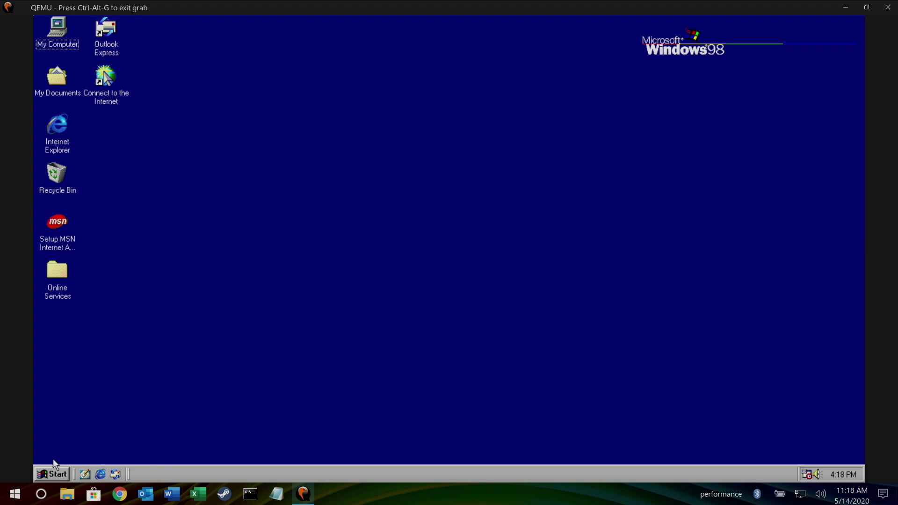
left_click(53, 472)
left_click(247, 196)
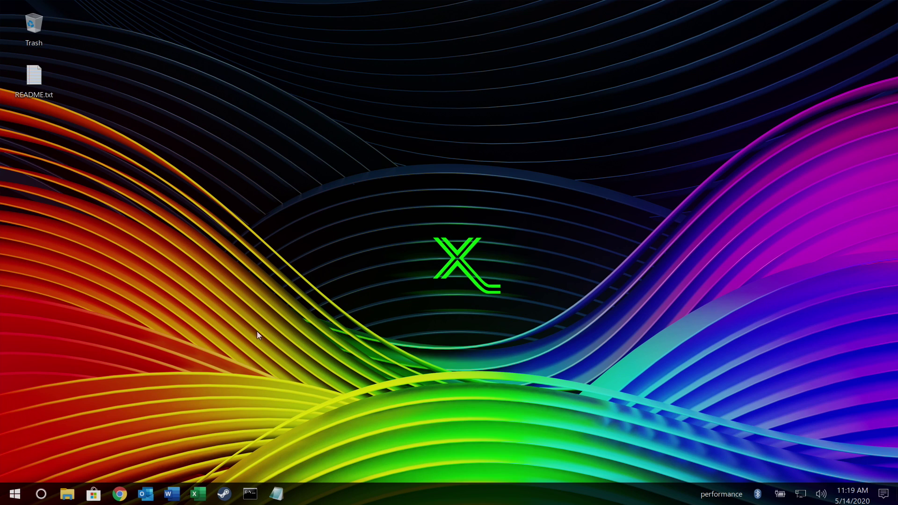
Browse the Development and other menu categories, then launch Terminal Emulator from Favorites.
left_click(23, 494)
left_click(64, 341)
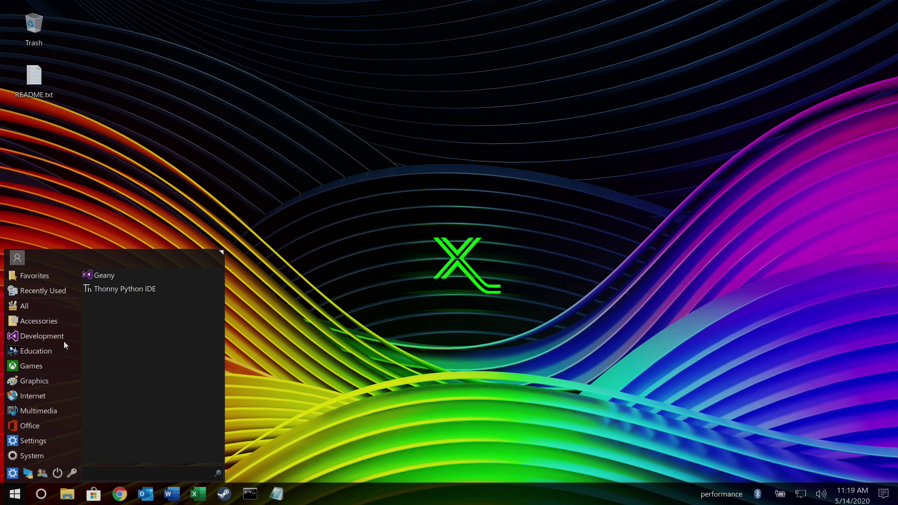
mouse_move(44, 387)
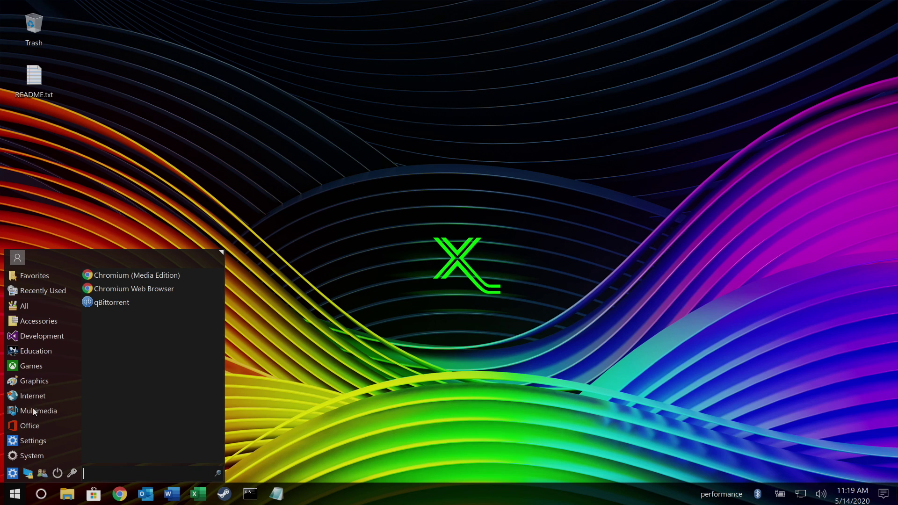
mouse_move(34, 411)
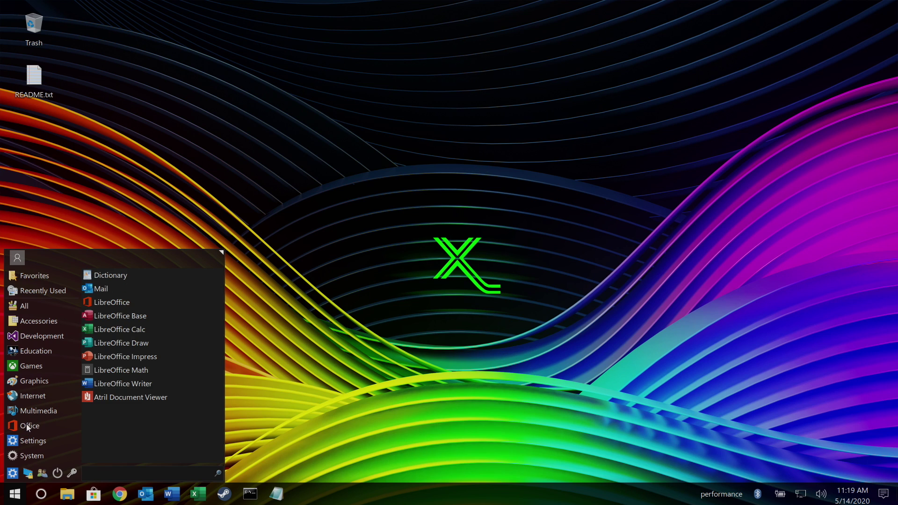
mouse_move(32, 445)
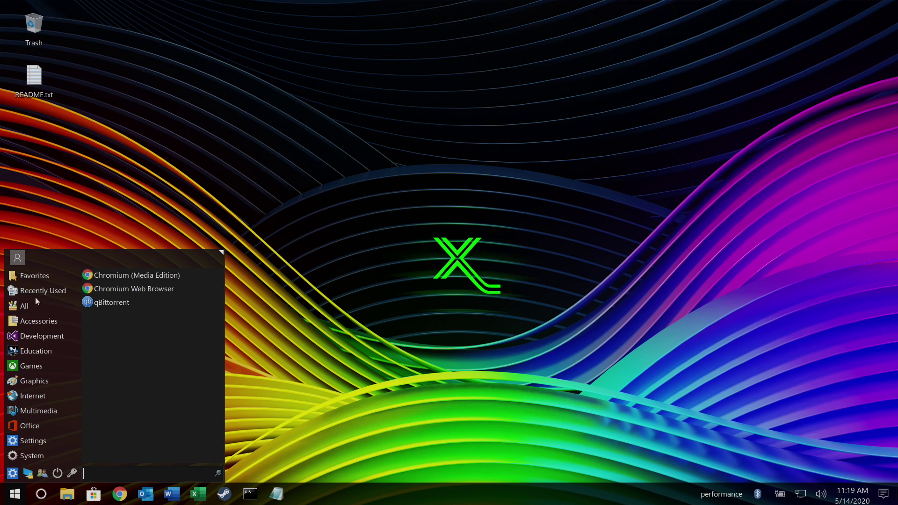
mouse_move(39, 293)
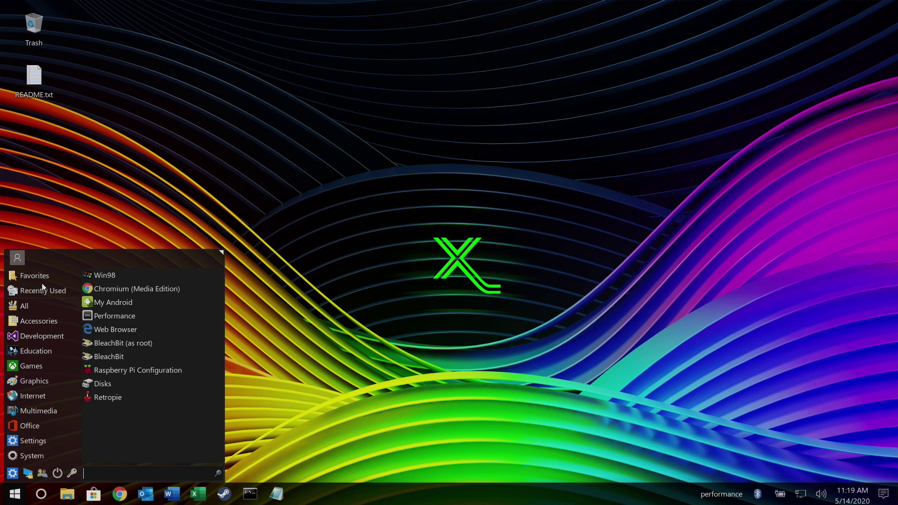
mouse_move(40, 277)
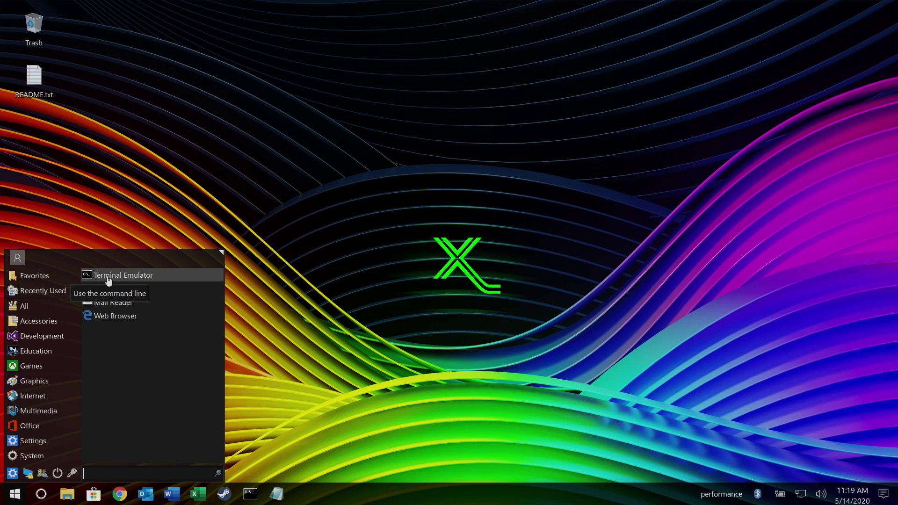
left_click(108, 276)
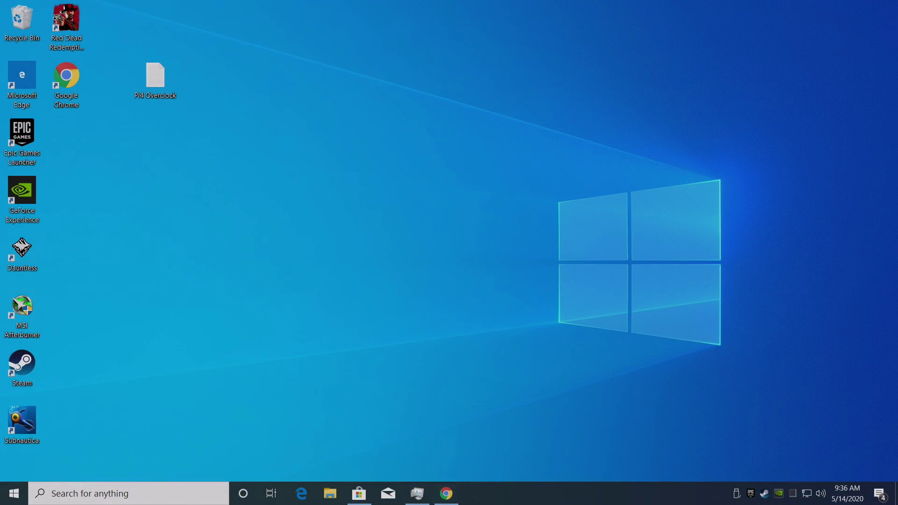
Download RaspbianX_Nighthawk_beta.xz from the video description's Google Drive mirror, bypassing the warning.
left_click(447, 493)
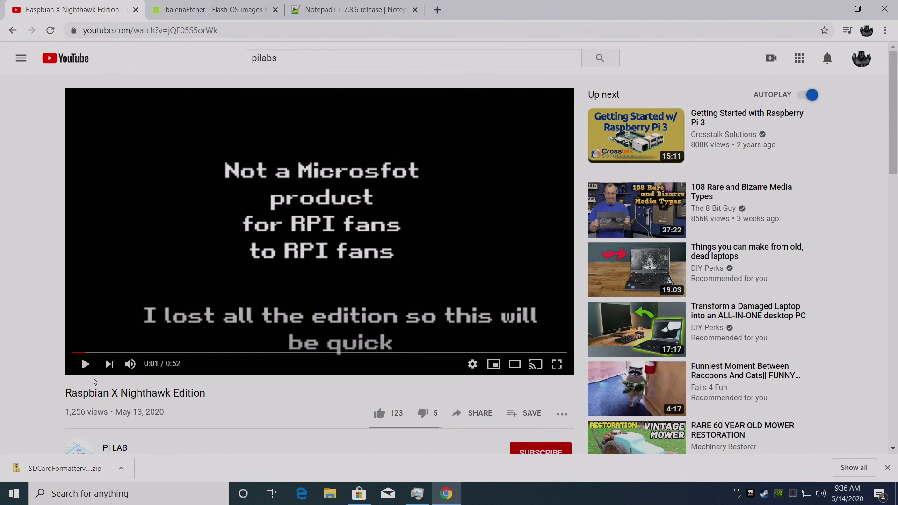
scroll(94, 382, "down", 4)
left_click(120, 346)
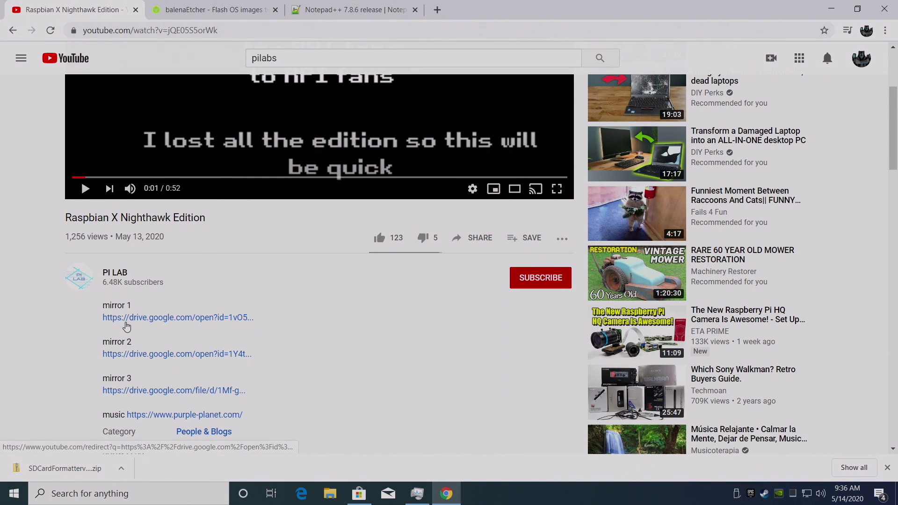
scroll(126, 326, "down", 3)
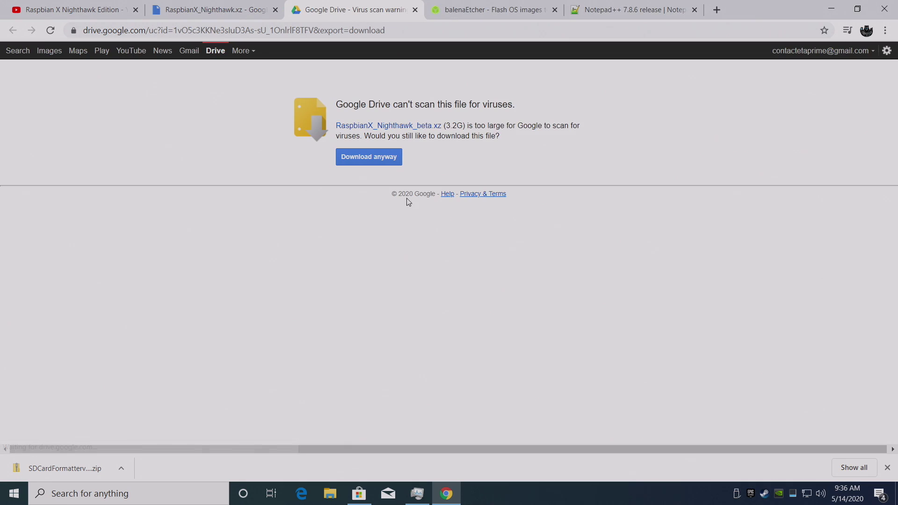
left_click(379, 160)
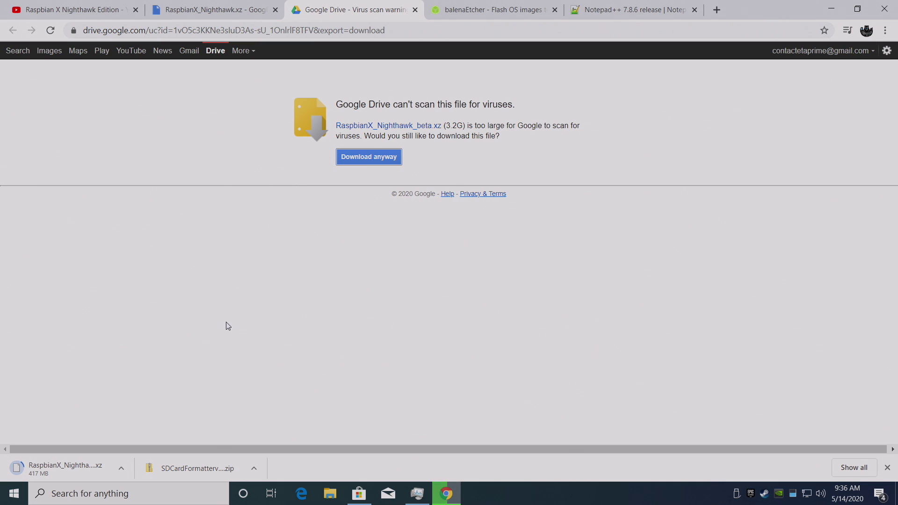
Download the portable Windows version of balenaEtcher from its download page.
left_click(468, 15)
scroll(479, 235, "down", 4)
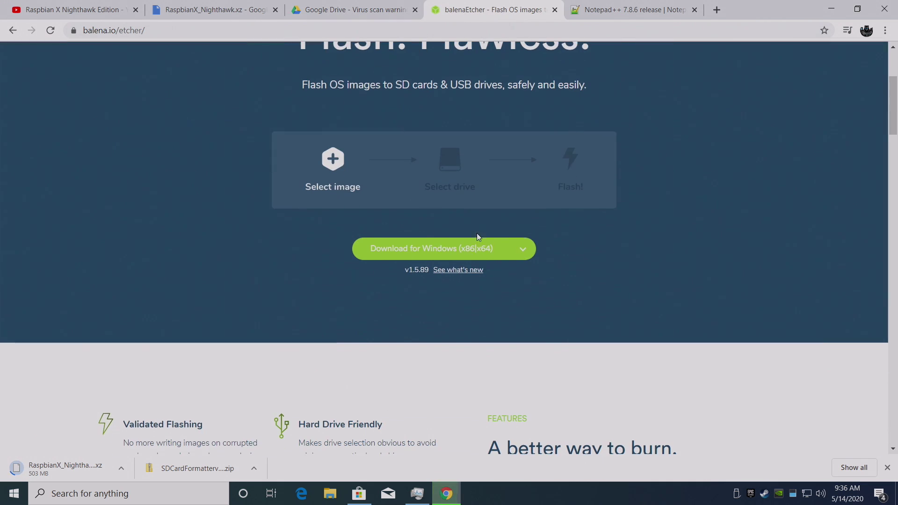
left_click(518, 253)
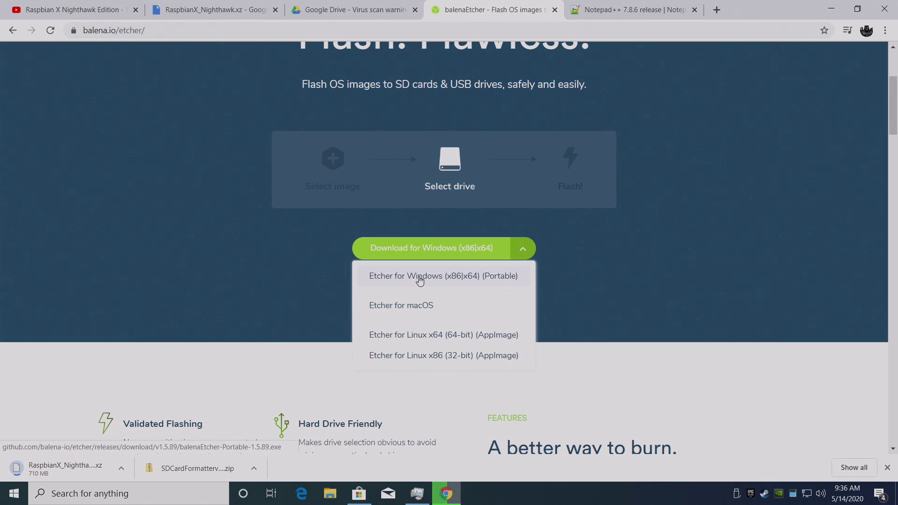
left_click(482, 280)
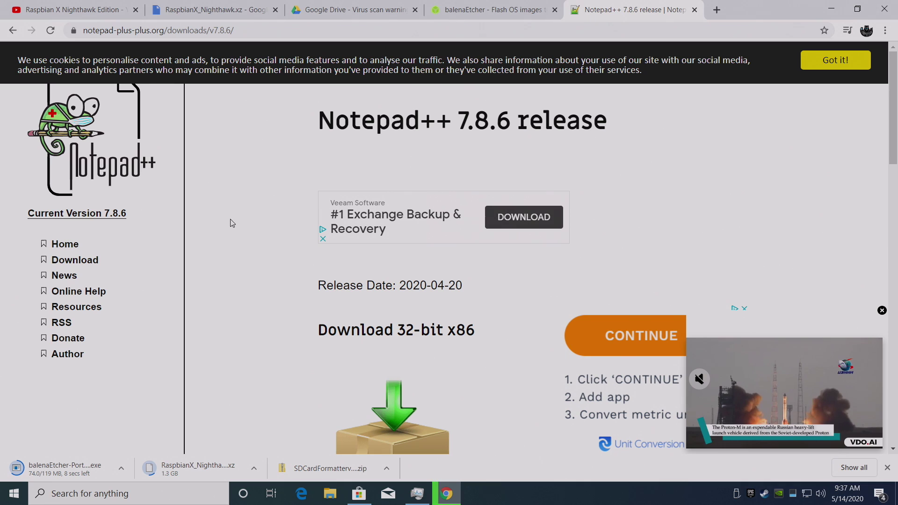
Scroll the Notepad++ 7.8.6 page and snap Chrome to the right half of the screen.
scroll(240, 233, "down", 5)
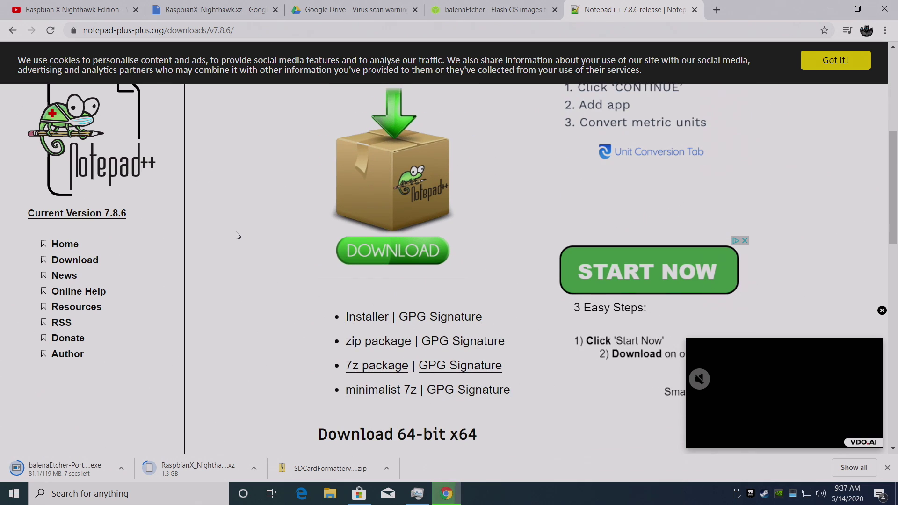
scroll(240, 236, "down", 15)
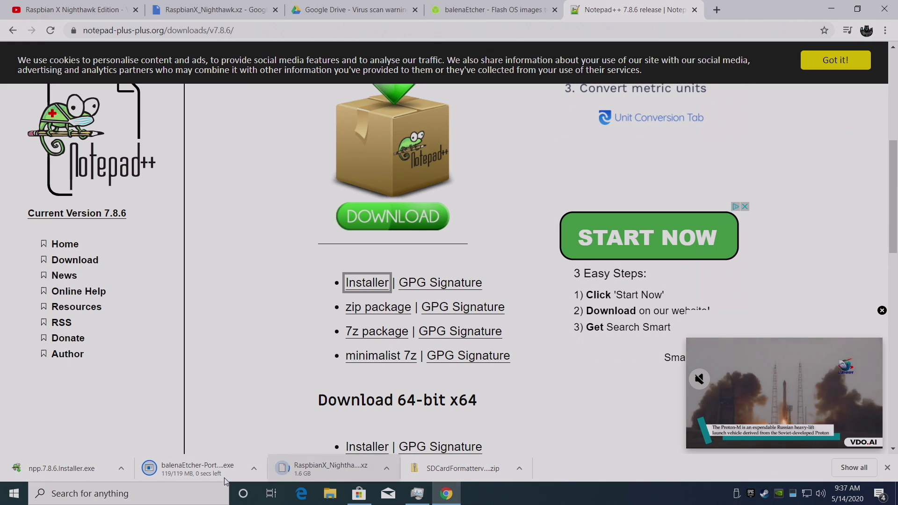
left_click_drag(772, 10, 897, 79)
left_click(576, 355)
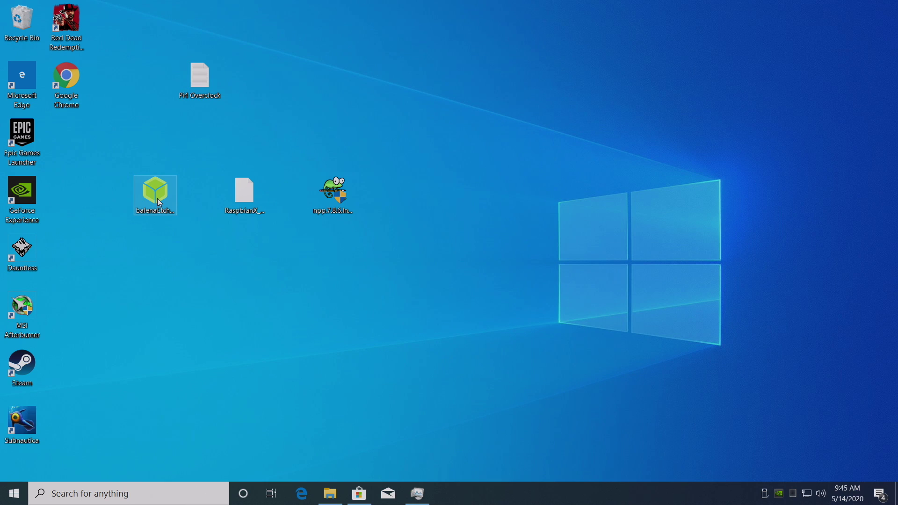
Check the downloaded RaspbianX image and Notepad++ installer, then launch portable balenaEtcher.
left_click(243, 207)
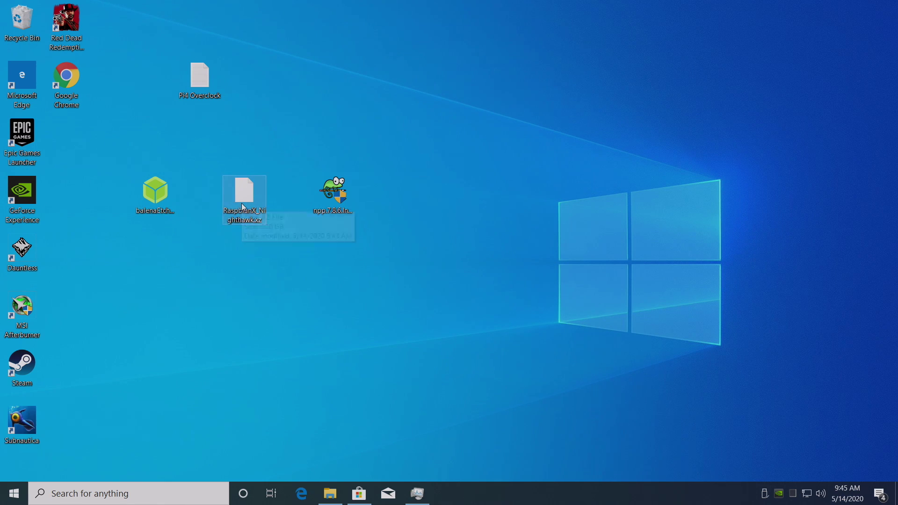
left_click(340, 201)
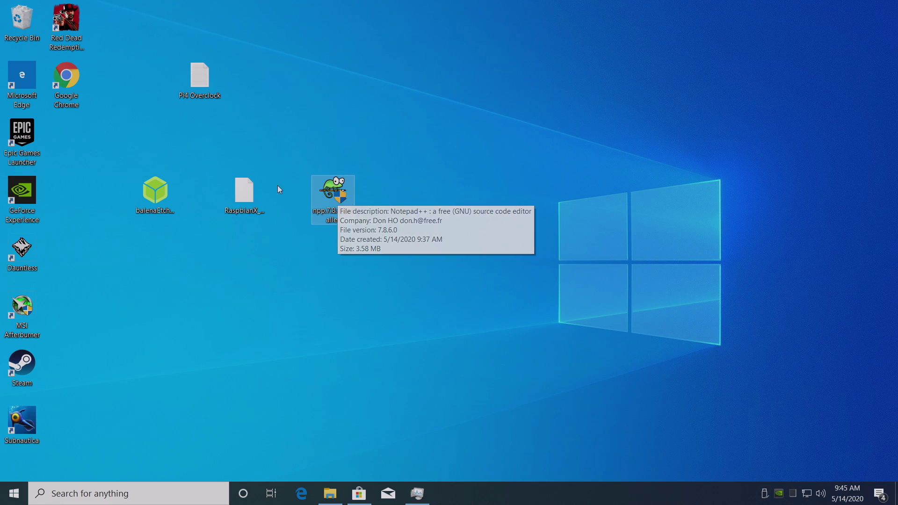
left_click(204, 97)
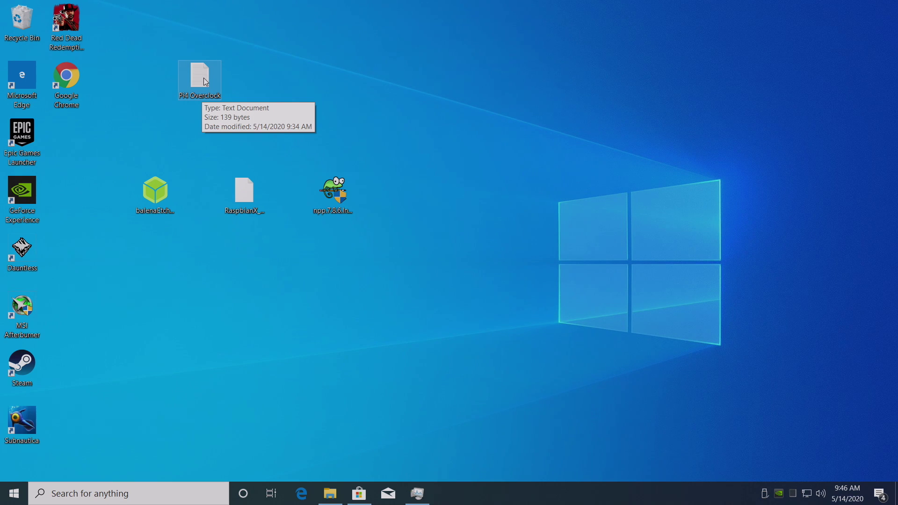
double_click(157, 198)
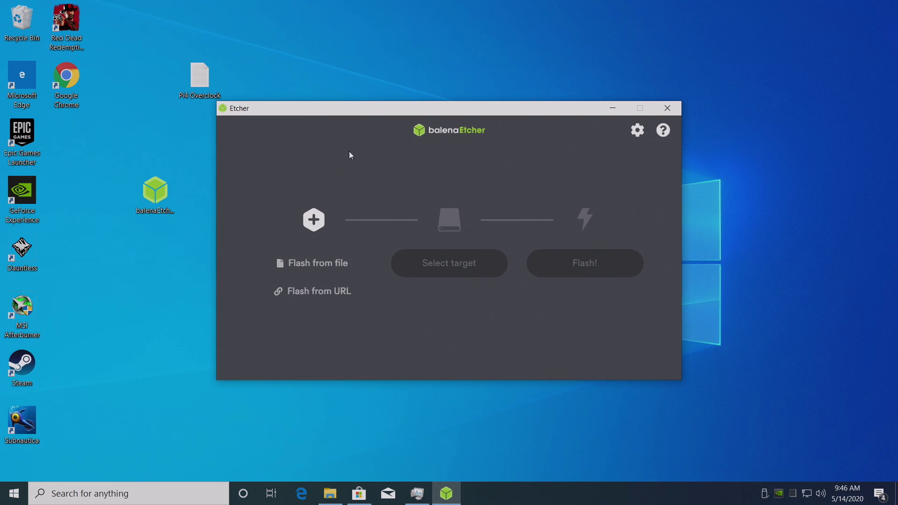
Choose RaspbianX_Nighthawk.xz from the Desktop as the image to flash.
left_click(319, 264)
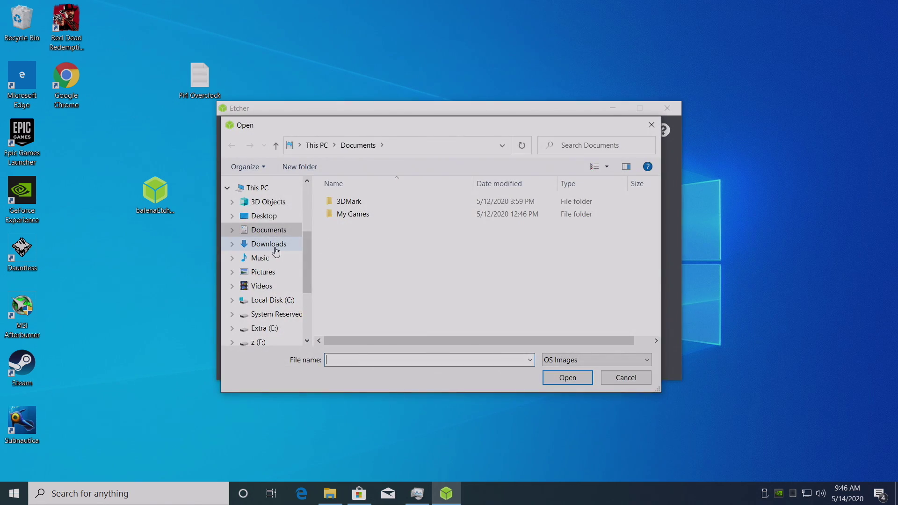
left_click(265, 218)
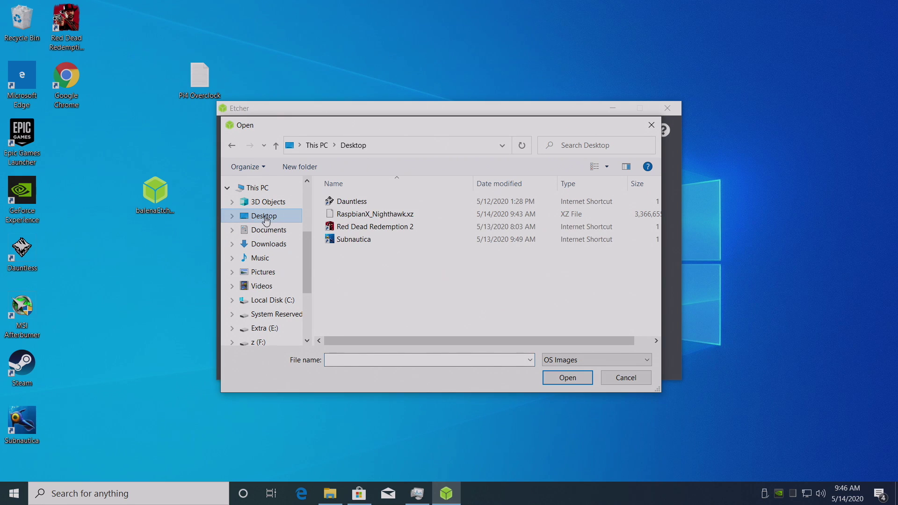
double_click(391, 217)
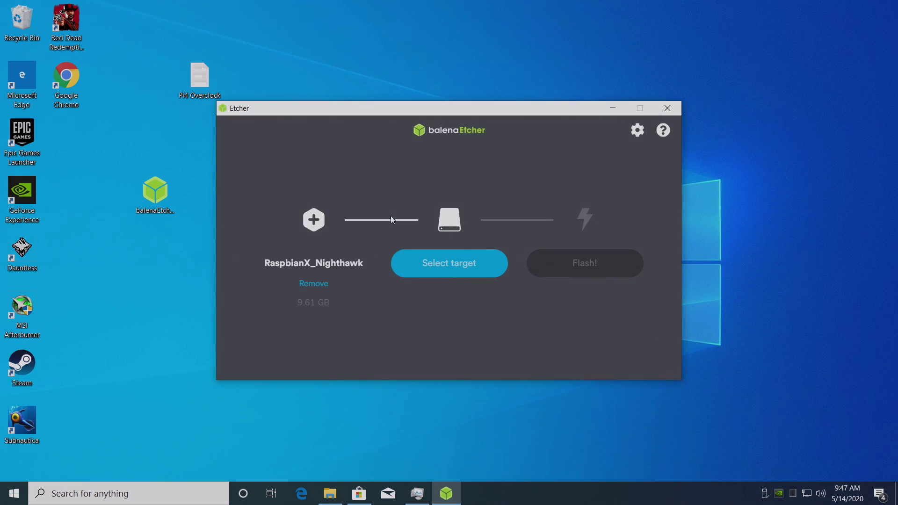
Flash the image to the 31.6 GB TS-RDF5 SD card, then close Etcher.
left_click(457, 268)
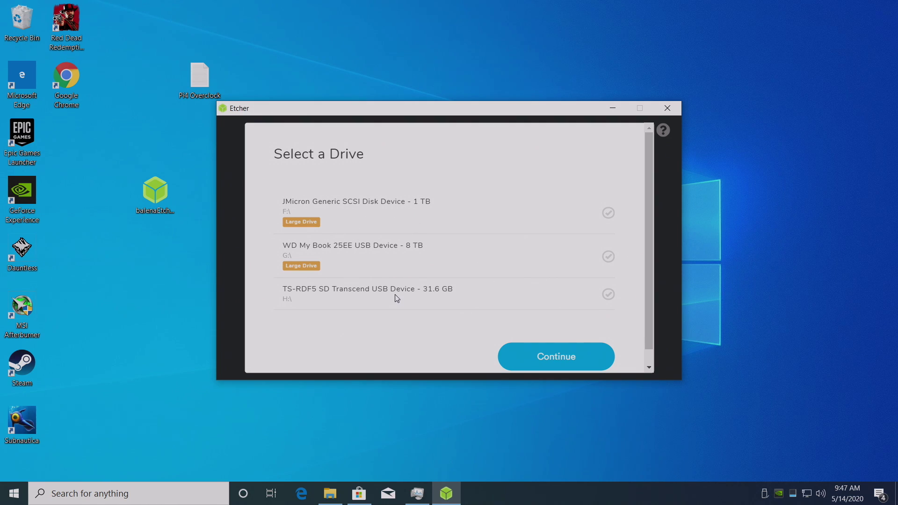
left_click(445, 298)
left_click(587, 361)
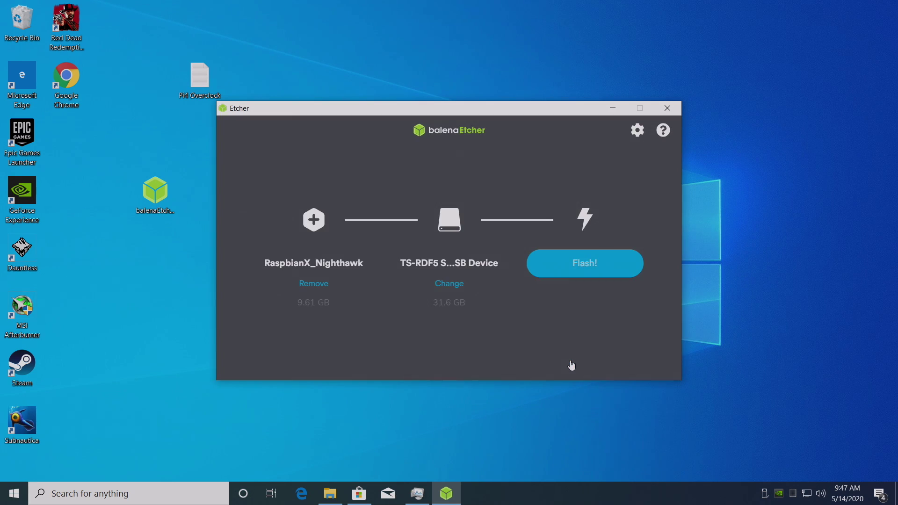
left_click(584, 274)
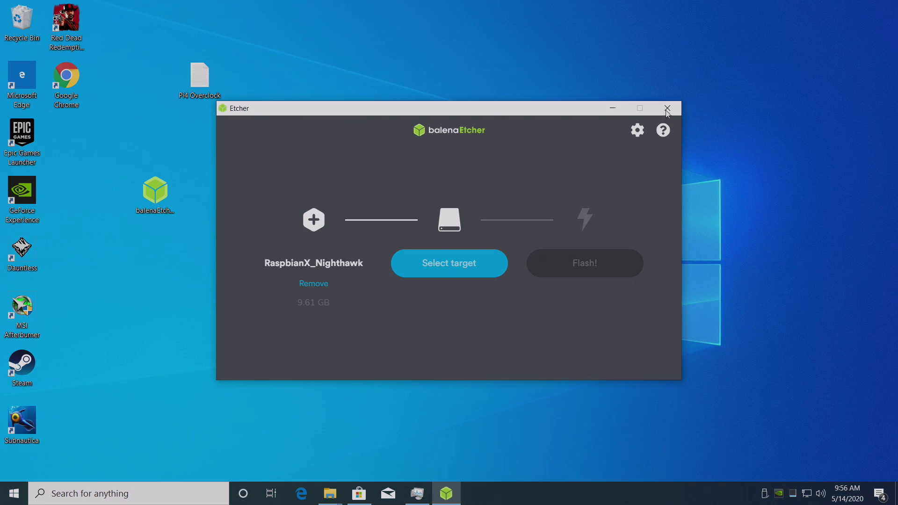
left_click(668, 108)
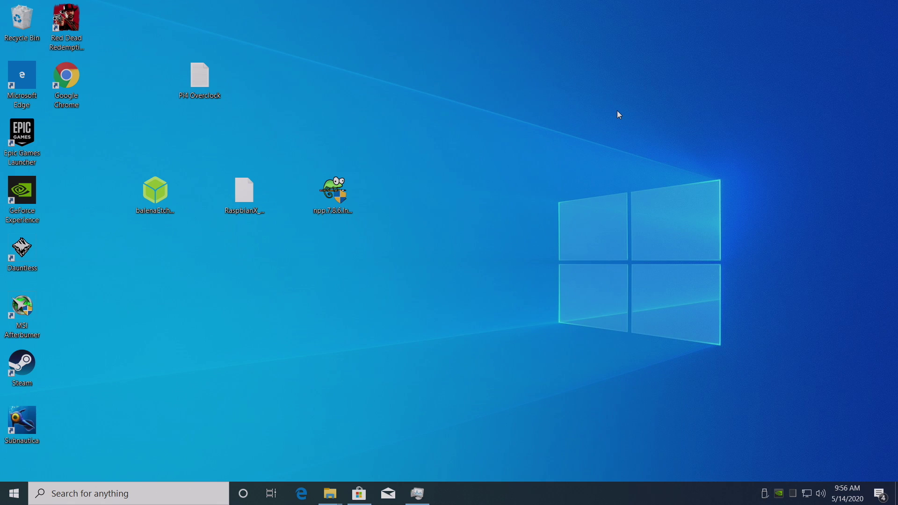
Install Notepad++ 7.8.6 in English with default location and components, not launching it afterwards.
left_click(352, 184)
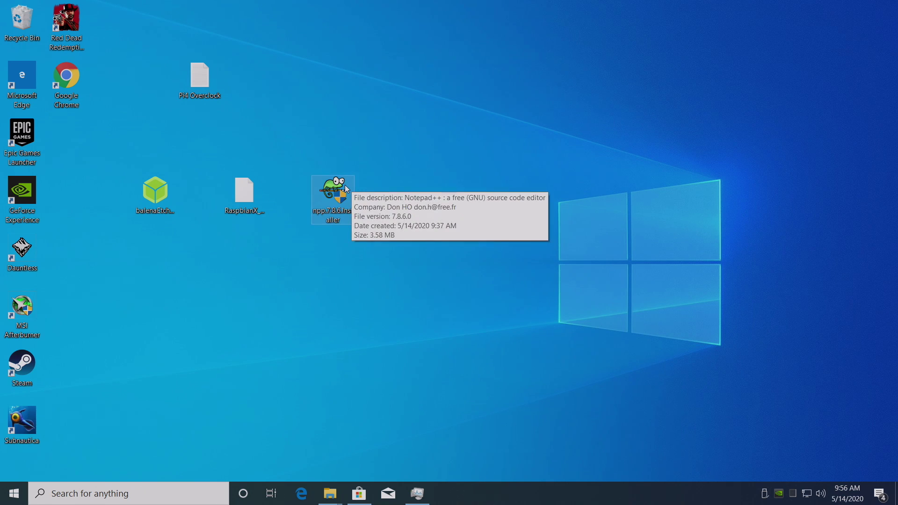
double_click(341, 187)
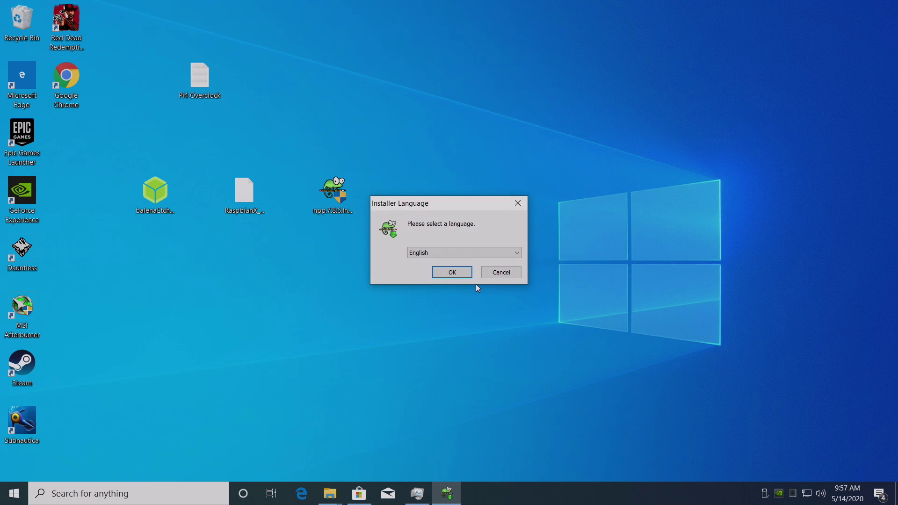
left_click(450, 272)
left_click(512, 341)
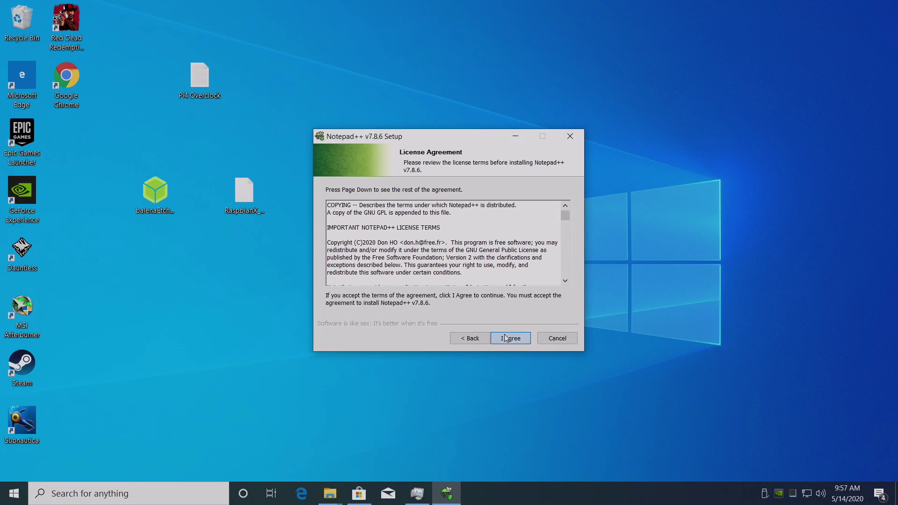
left_click(513, 341)
left_click(514, 341)
left_click(512, 339)
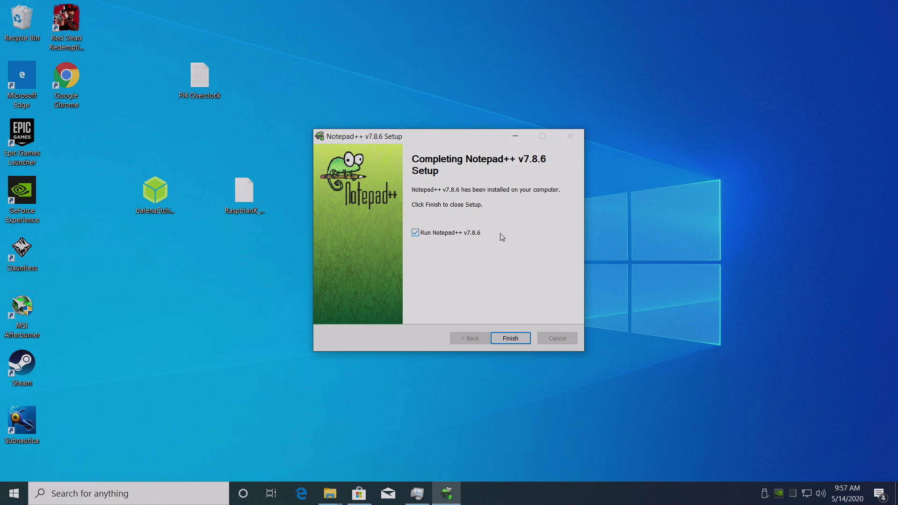
left_click(415, 233)
left_click(518, 337)
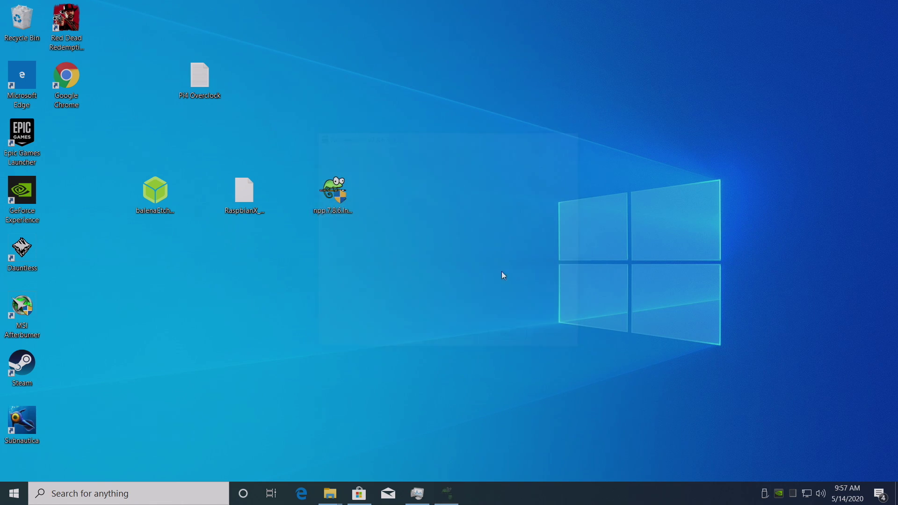
Open the Pi4 Overclock notes in Notepad, highlight the final three settings, and snap it left.
double_click(206, 82)
left_click_drag(253, 62, 343, 40)
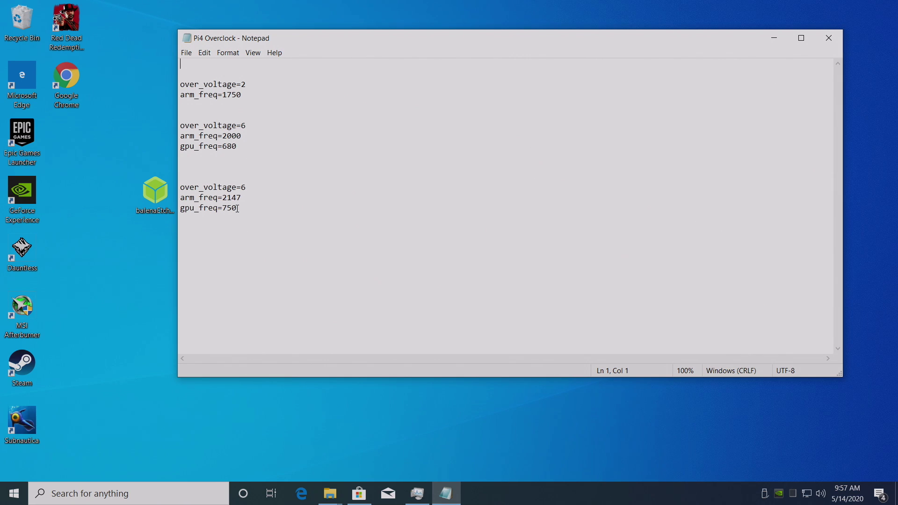
left_click_drag(267, 208, 173, 187)
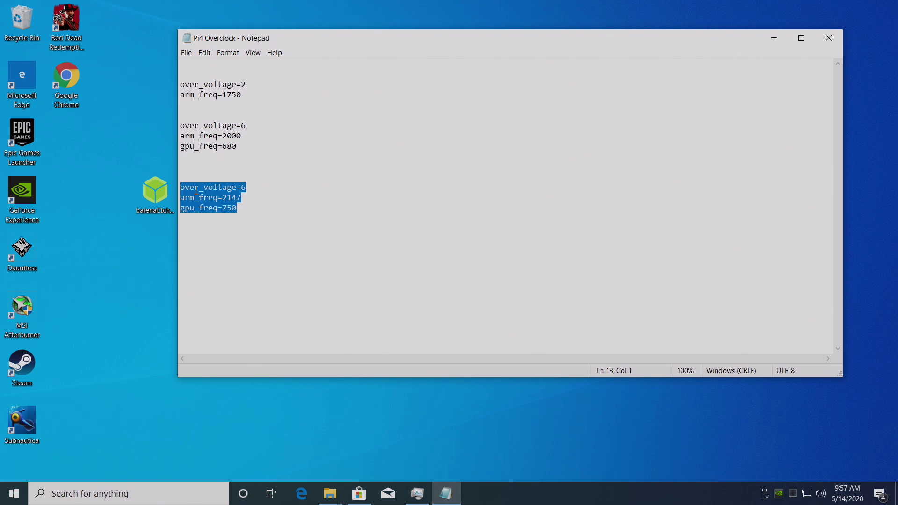
left_click_drag(347, 43, 0, 132)
left_click(237, 114)
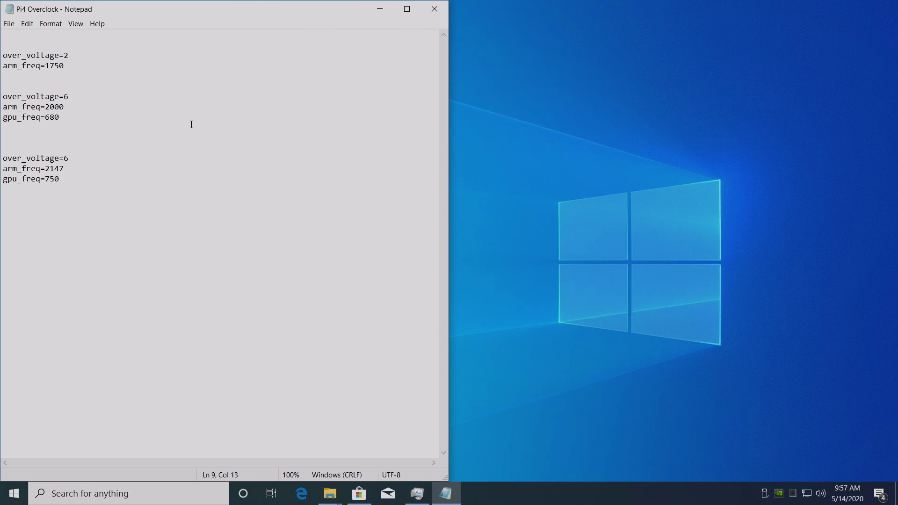
Open the boot (H:) drive snapped to the right half and right-click its config file.
left_click(329, 494)
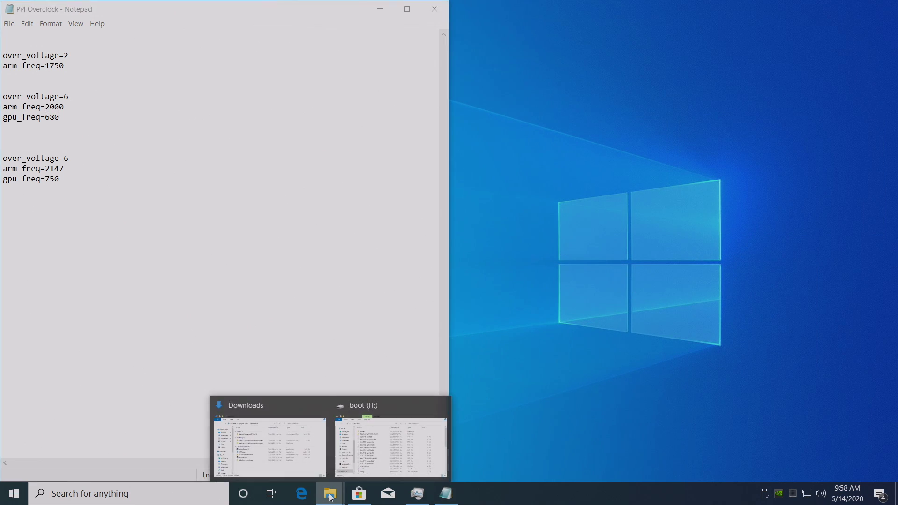
left_click(321, 405)
left_click(351, 402)
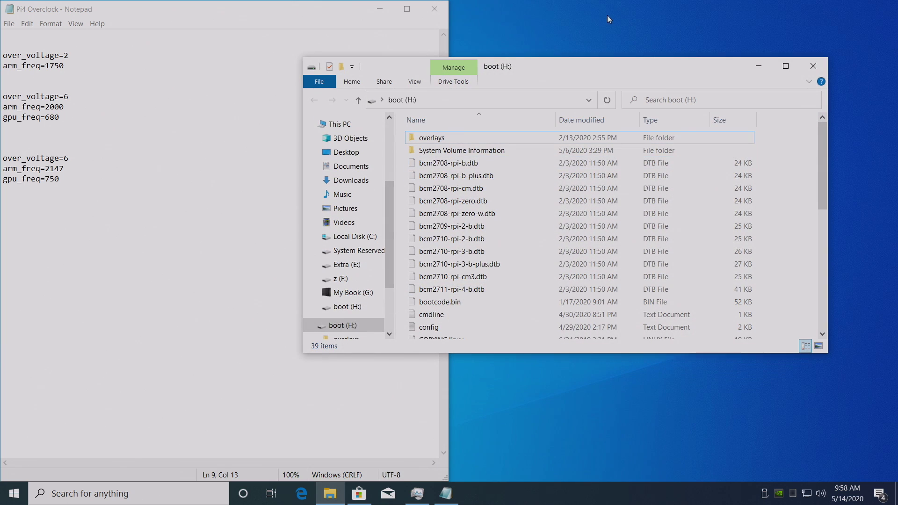
left_click_drag(609, 20, 896, 160)
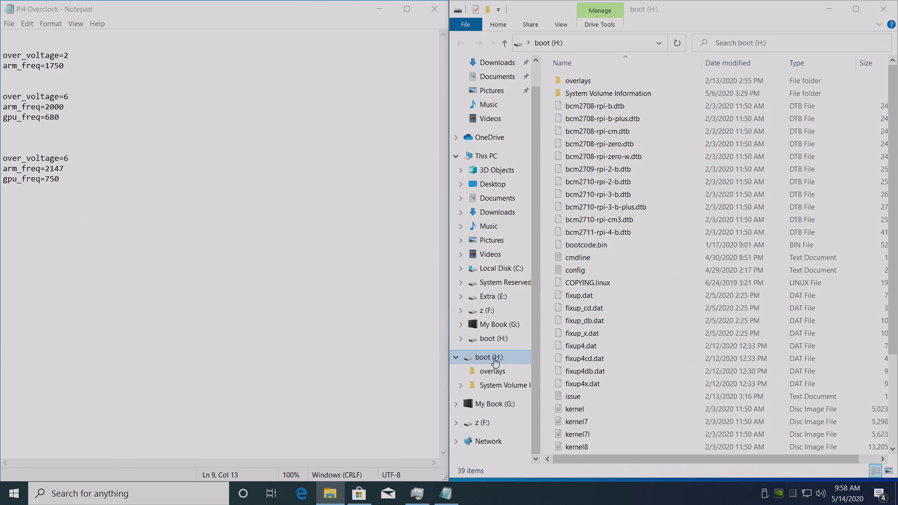
left_click(494, 359)
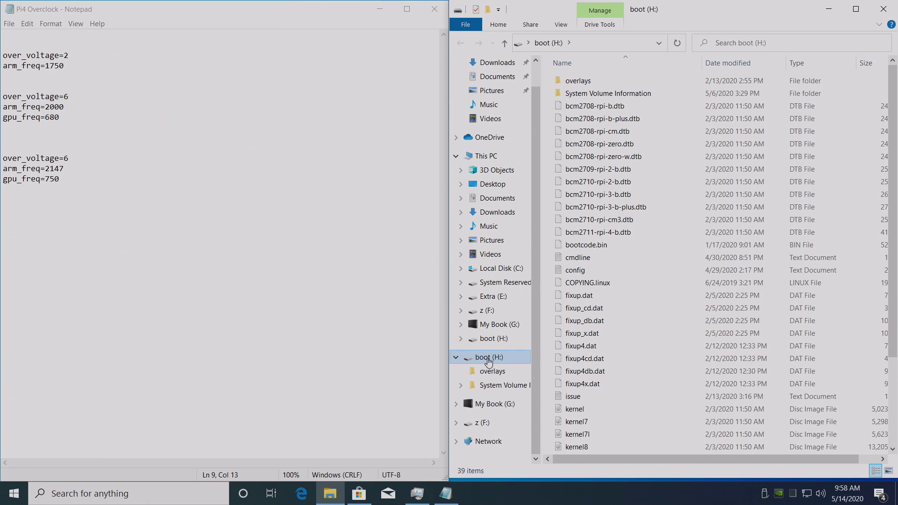
right_click(585, 272)
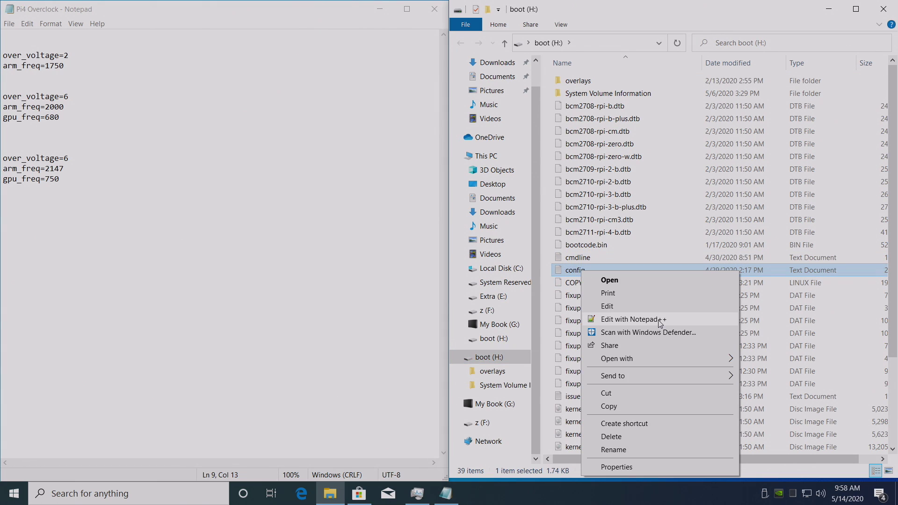
Open config.txt in Notepad++ on the right half and add blank lines at its end.
left_click(660, 323)
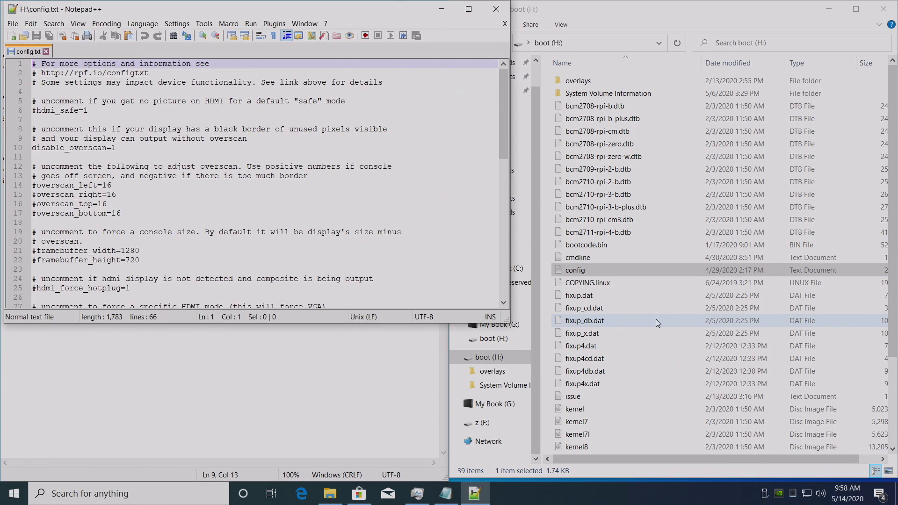
left_click_drag(344, 10, 893, 180)
scroll(712, 233, "down", 8)
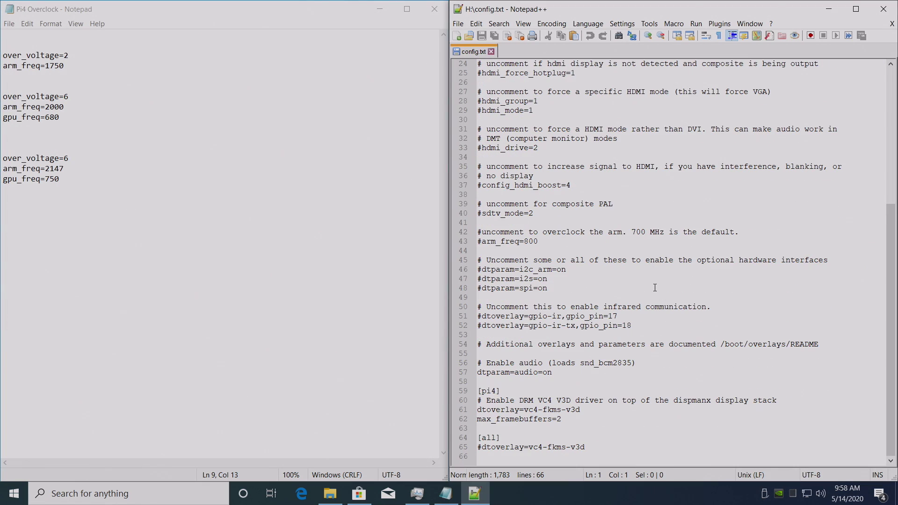
left_click(597, 445)
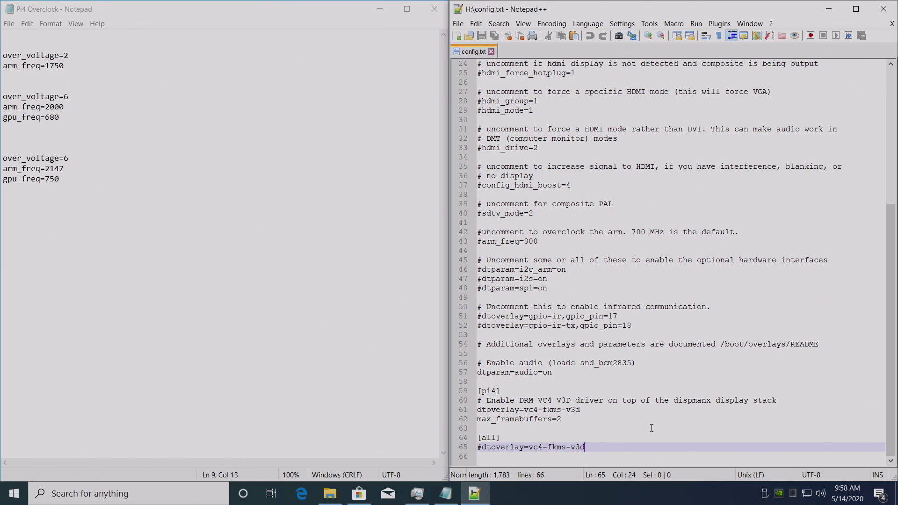
key("Return")
key("Return")
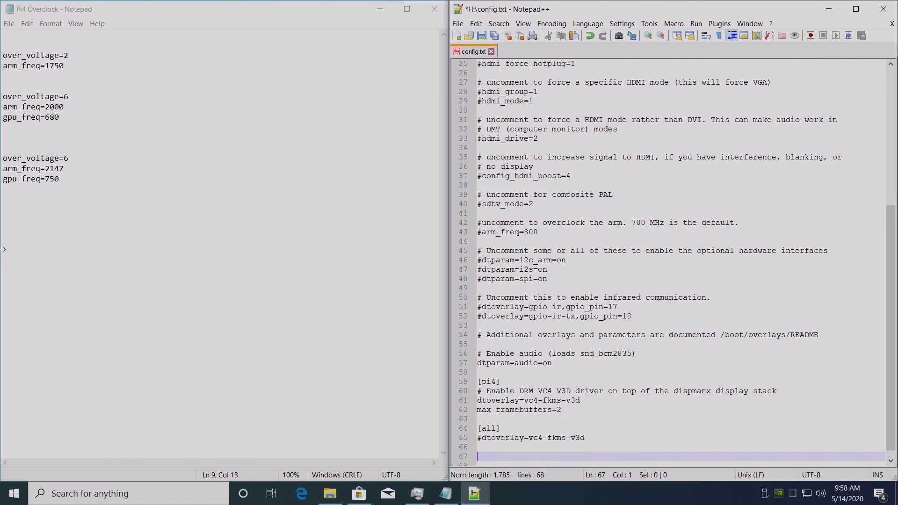
Copy over_voltage=6, arm_freq=2147, gpu_freq=750 from the notes into the end of config.txt.
left_click_drag(64, 178, 4, 159)
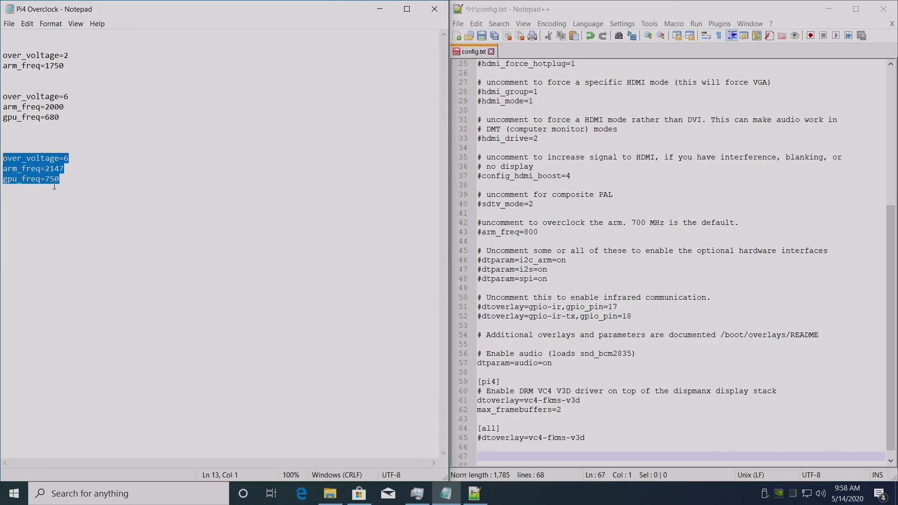
left_click_drag(63, 180, 9, 150)
right_click(18, 168)
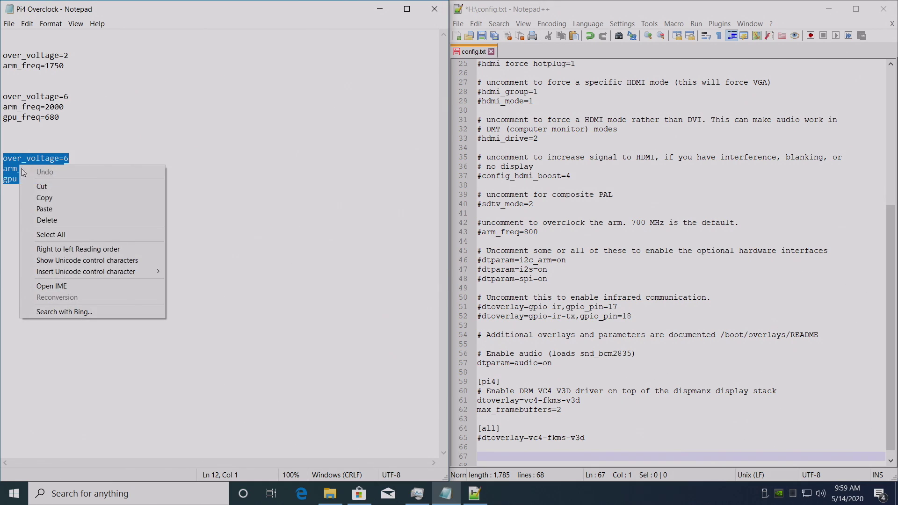
left_click(52, 198)
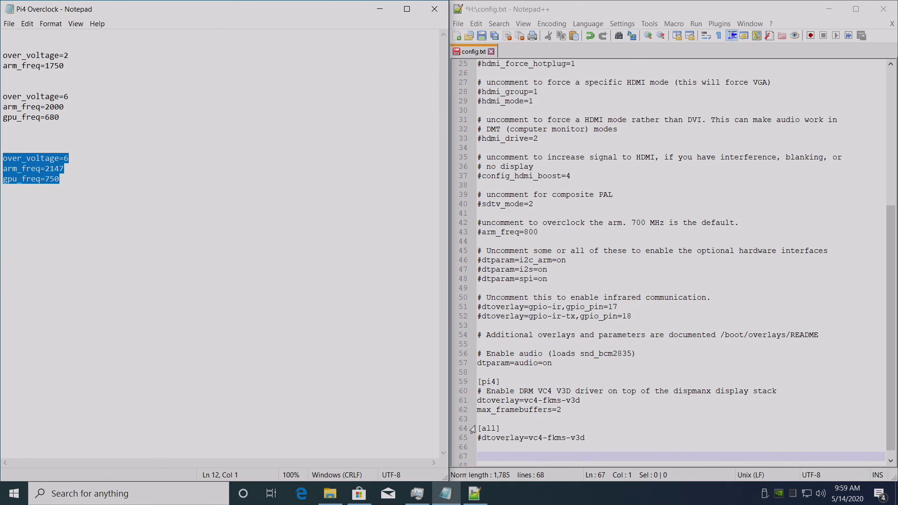
right_click(498, 455)
left_click(538, 274)
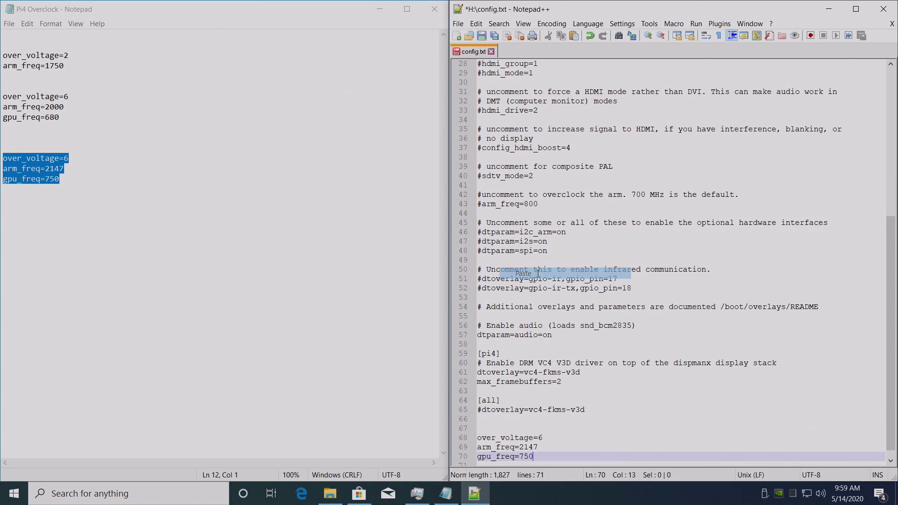
Save config.txt and close Notepad++, Notepad and the boot drive window.
left_click(459, 23)
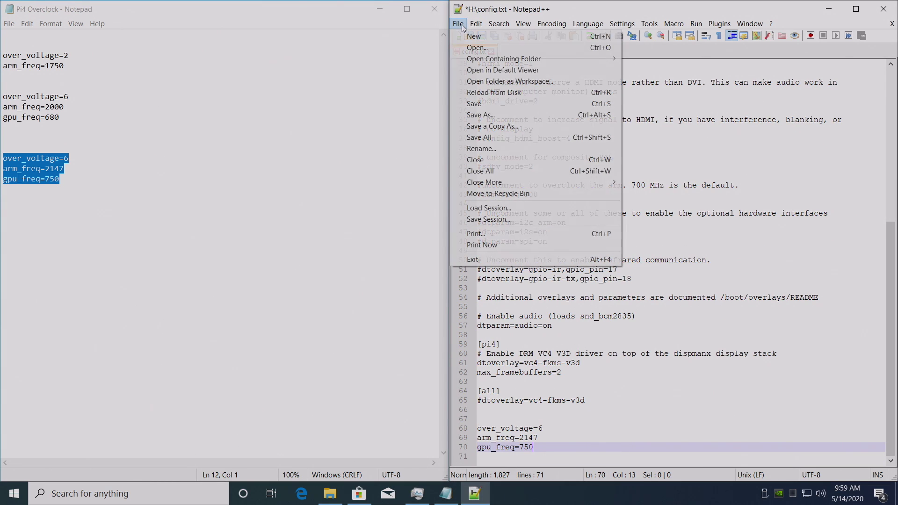
left_click(486, 103)
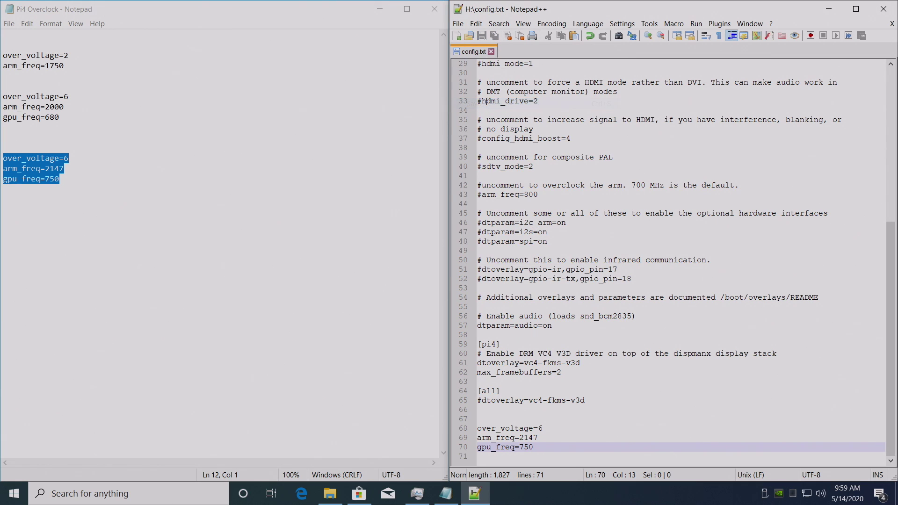
left_click(883, 9)
left_click(434, 9)
left_click(891, 8)
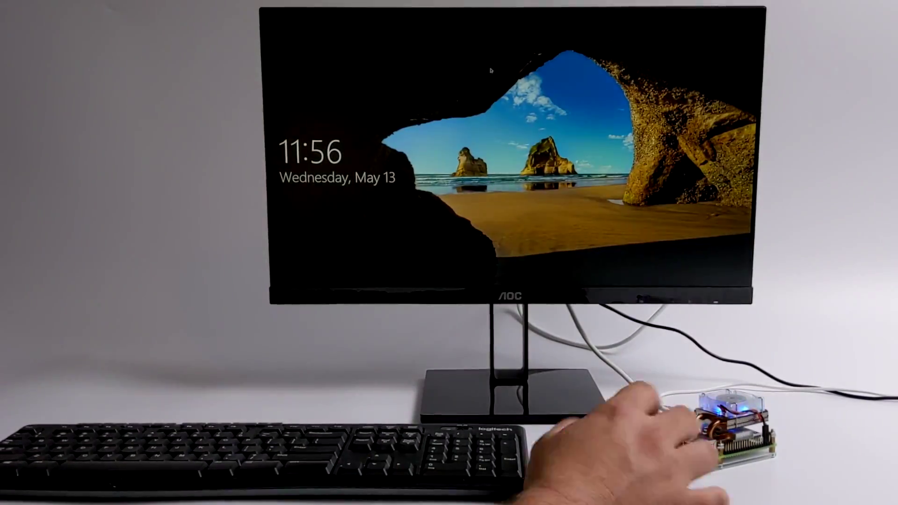
Dismiss the lock screen and sign in with the account password.
left_click(503, 147)
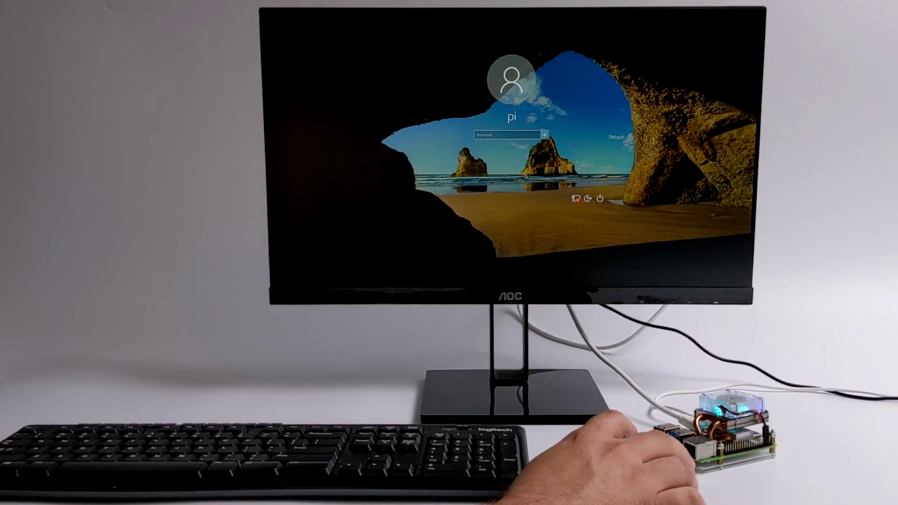
left_click(493, 134)
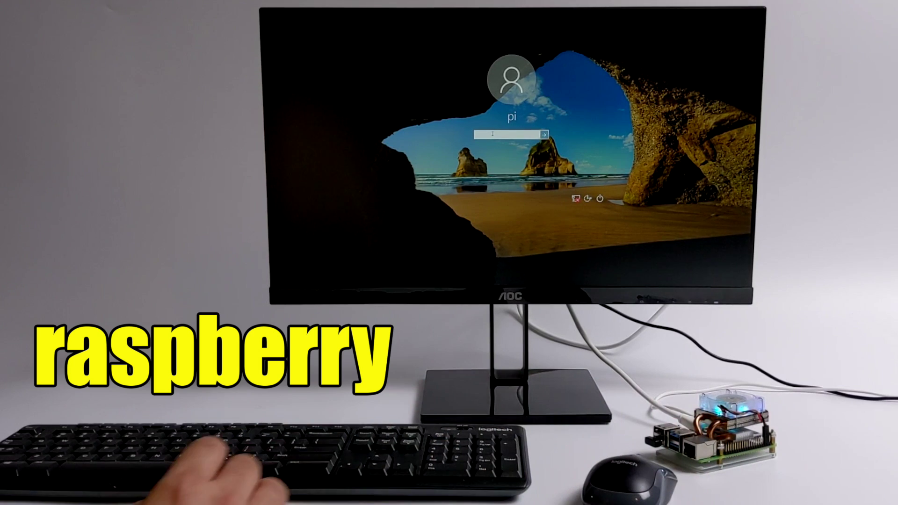
type("raspberry")
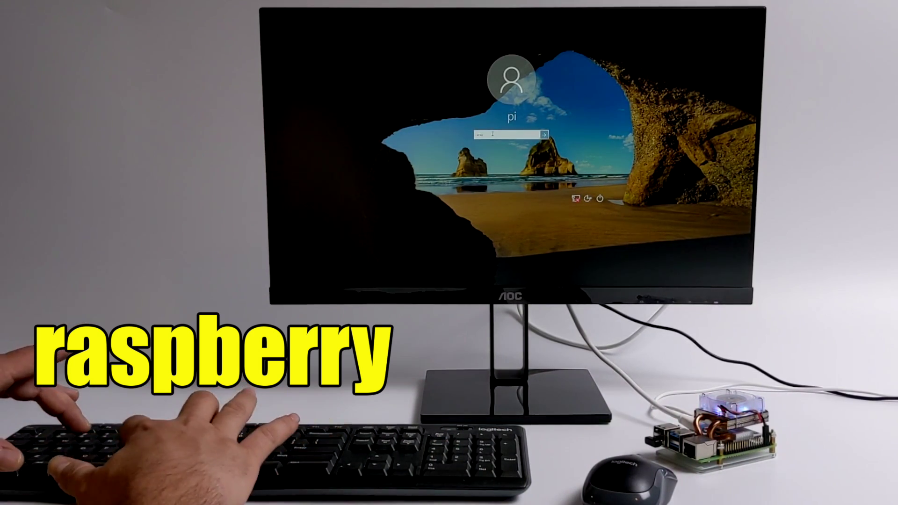
key("Return")
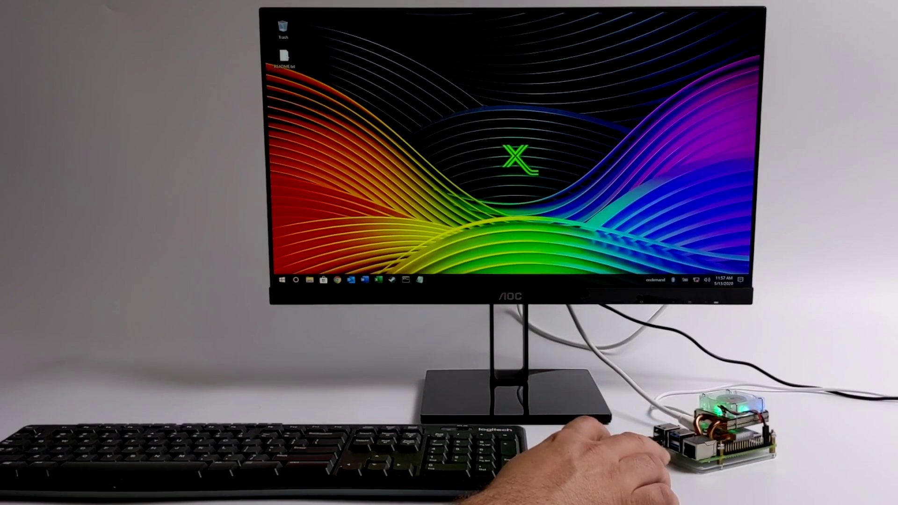
double_click(284, 57)
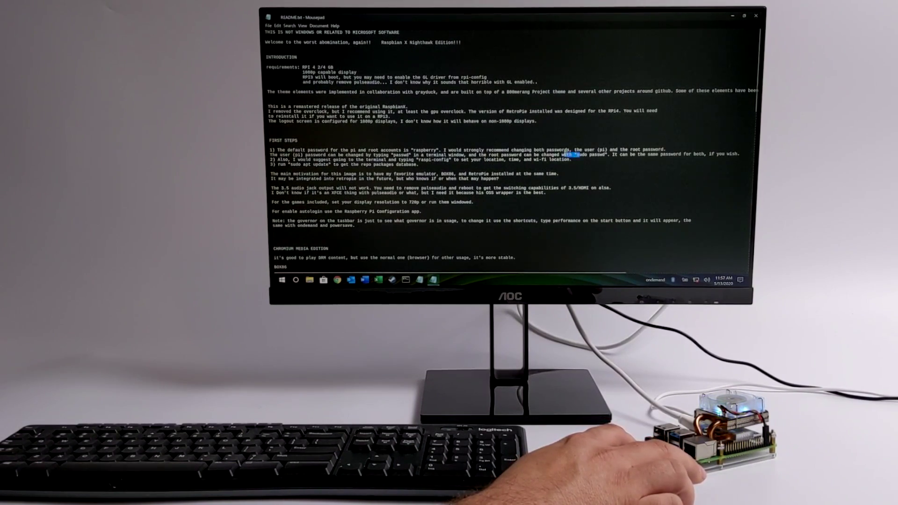
left_click_drag(561, 154, 301, 155)
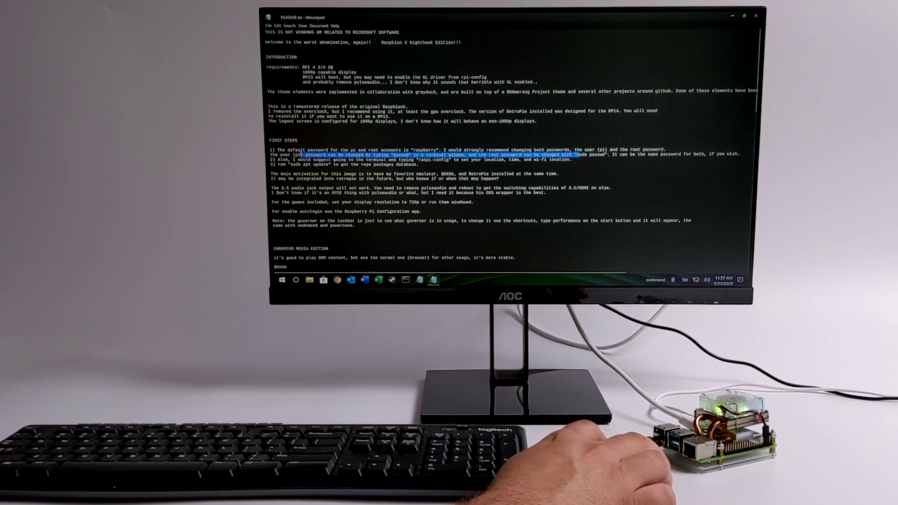
left_click(463, 167)
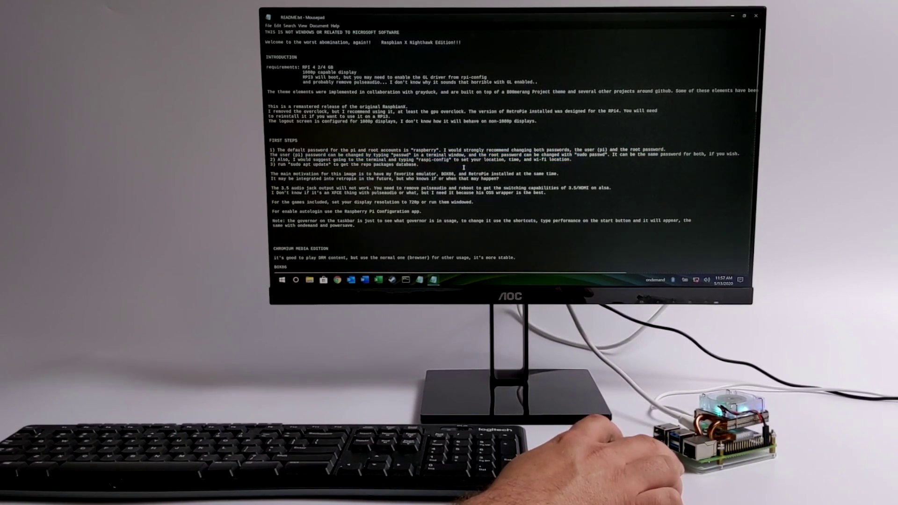
left_click(755, 17)
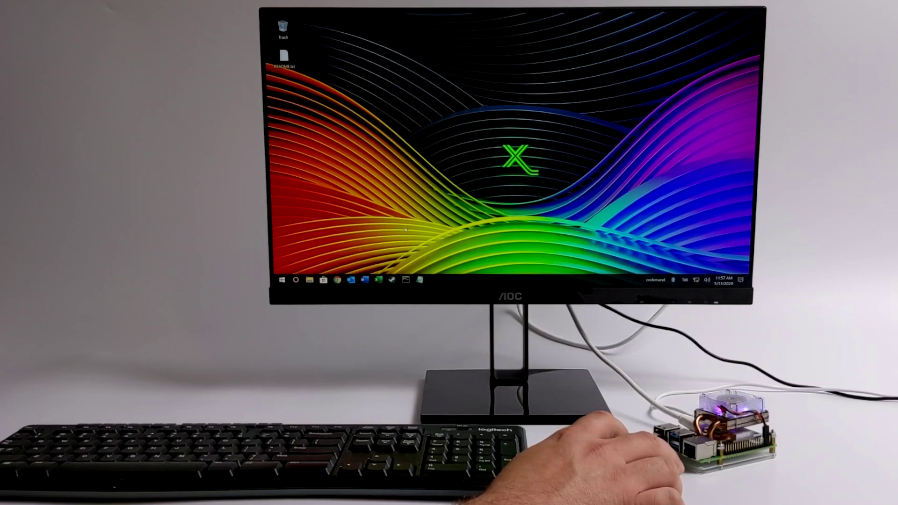
left_click(282, 280)
left_click(282, 280)
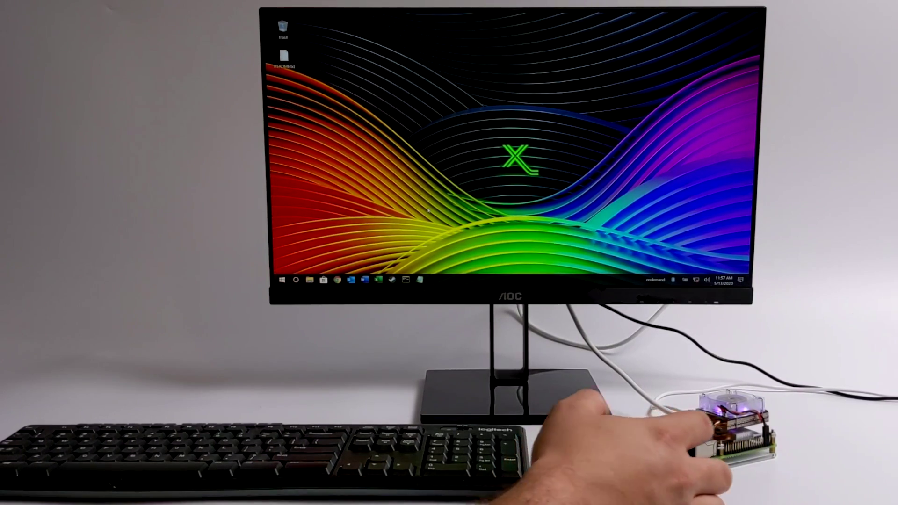